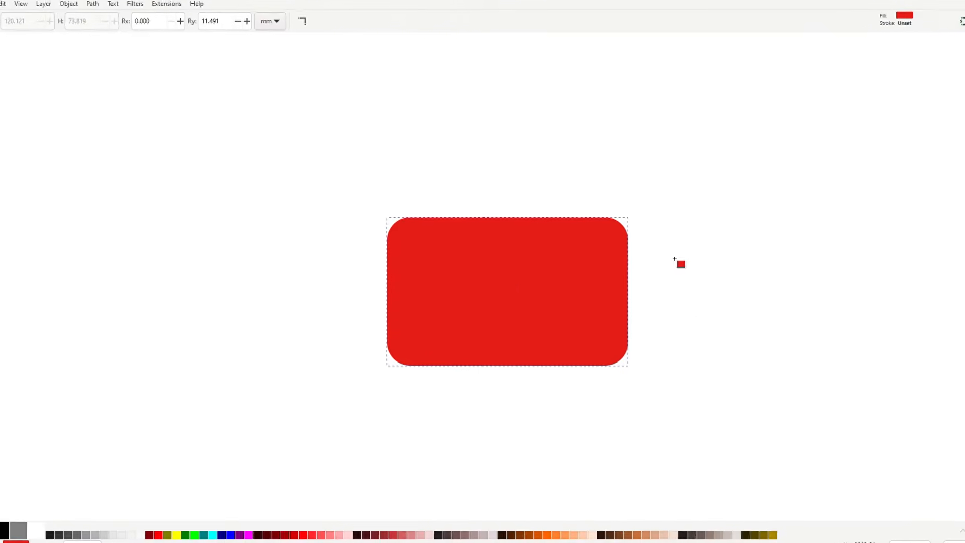
# - Convert the red rounded rectangle to a path and try reshaping its upper-right corner by moving a node
pyautogui.hotkey('shift', 'ctrl', 'c')
pyautogui.press('n')
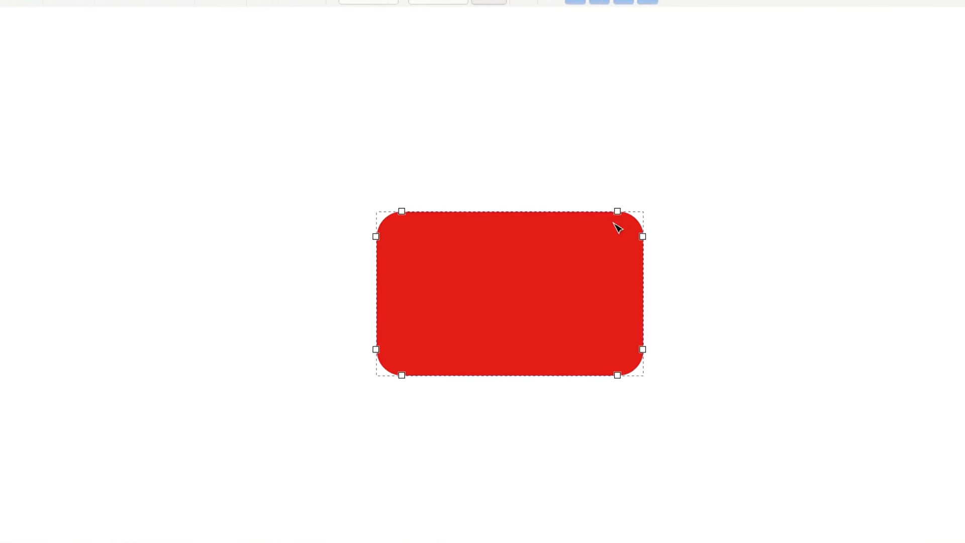
pyautogui.moveTo(618, 222); pyautogui.dragTo(597, 195)
pyautogui.hotkey('ctrl', 'z')
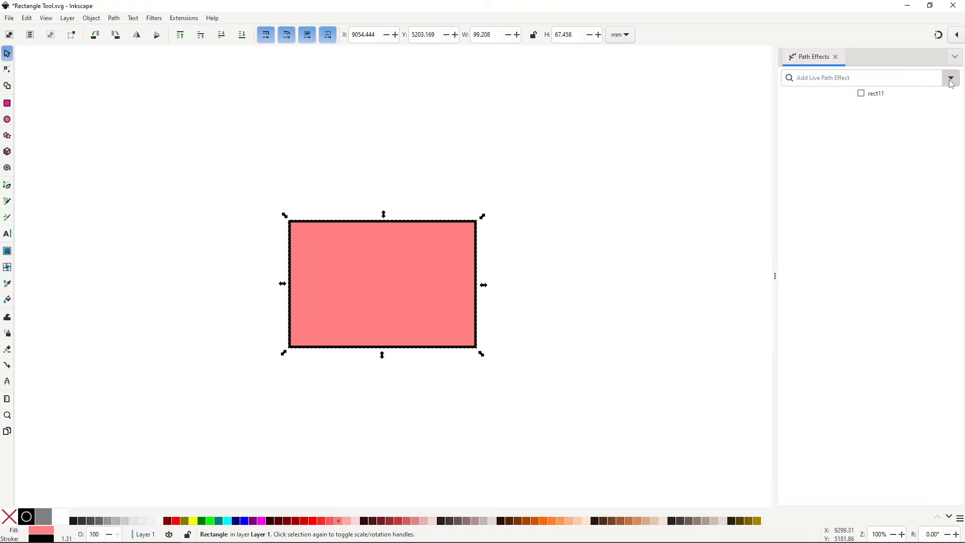
# - Open the list of live path effects available for the outlined salmon rectangle
pyautogui.click(953, 76)
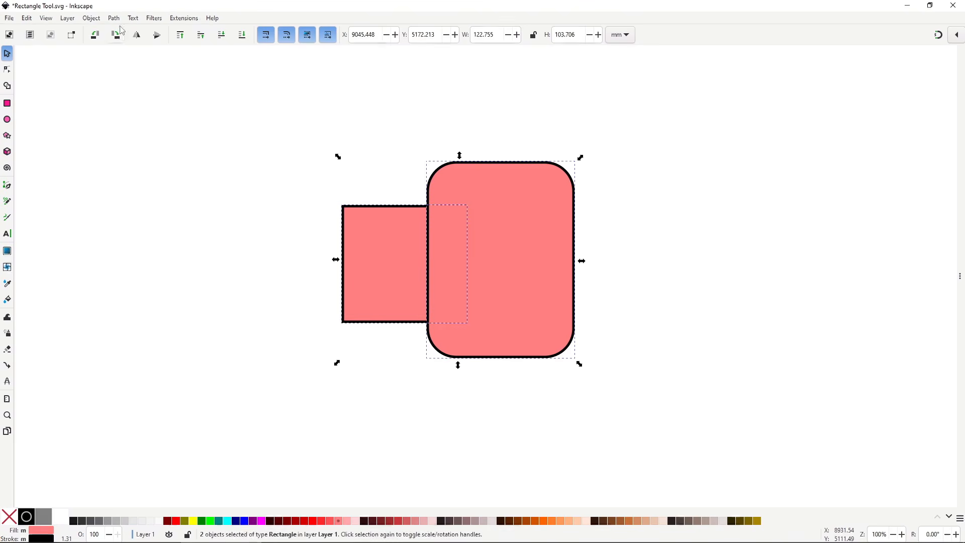
# - Unite the two overlapping salmon rectangles into one path and expand its outline with a dynamic offset
pyautogui.click(115, 19)
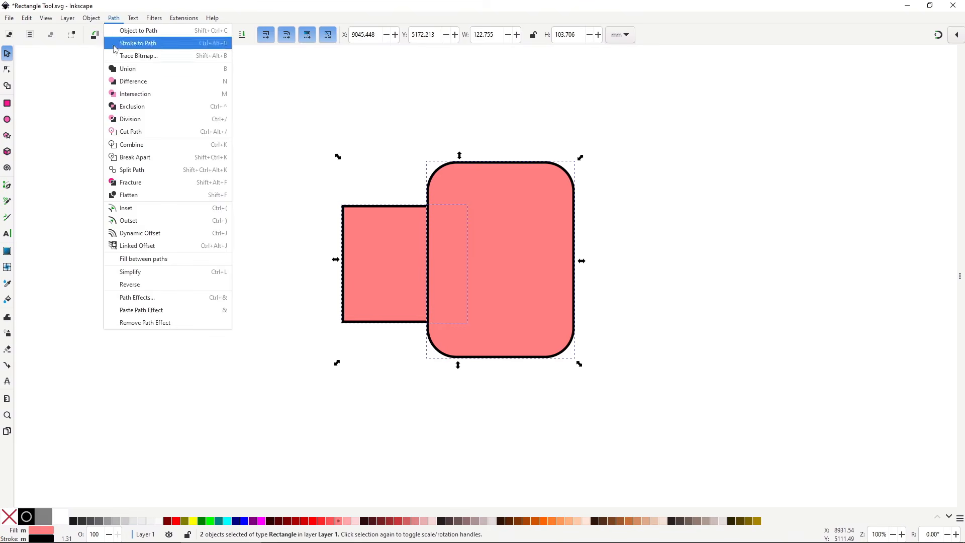
pyautogui.click(158, 72)
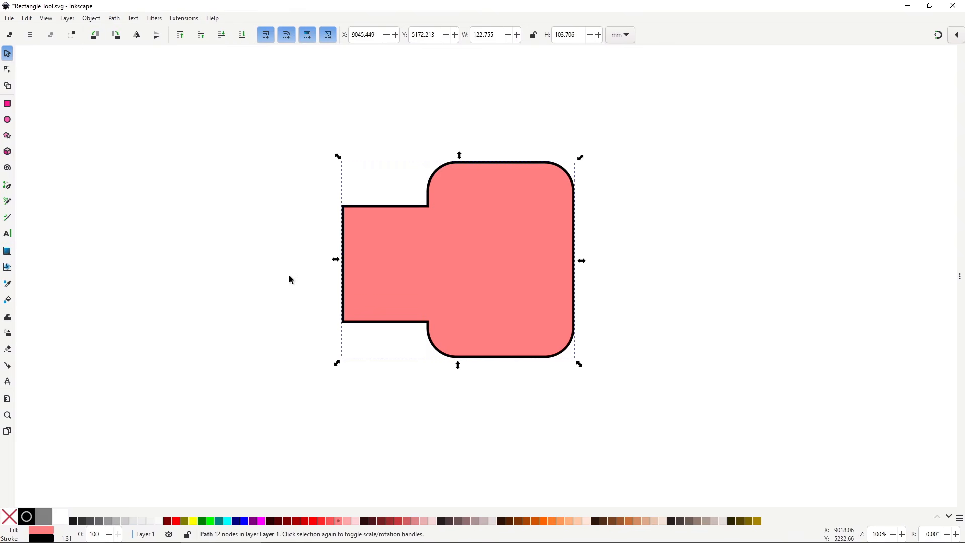
pyautogui.click(114, 18)
pyautogui.click(174, 230)
pyautogui.moveTo(457, 162); pyautogui.dragTo(427, 134)
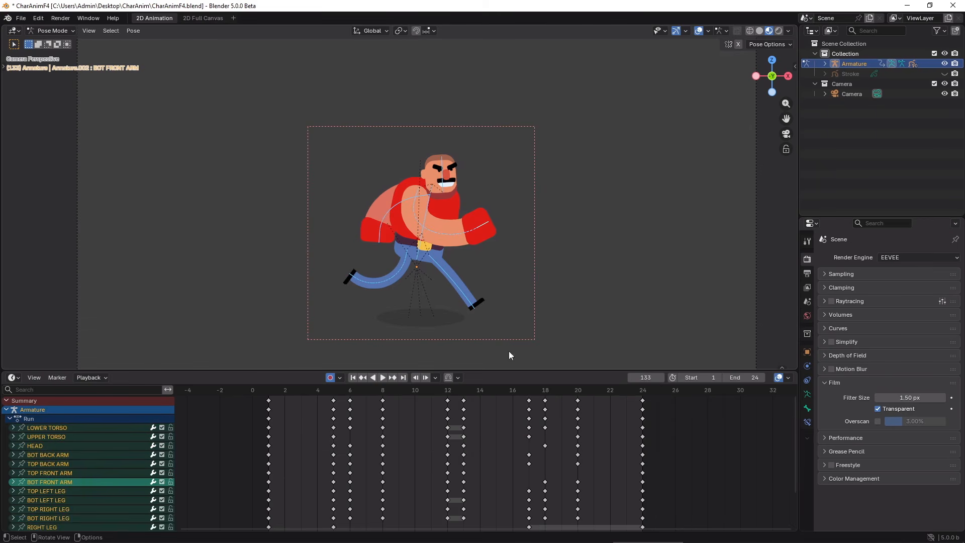
# - Switch to Blender, go to frame 24 of the run animation and rotate the BOT FRONT ARM bone
pyautogui.moveTo(297, 393); pyautogui.dragTo(640, 381)
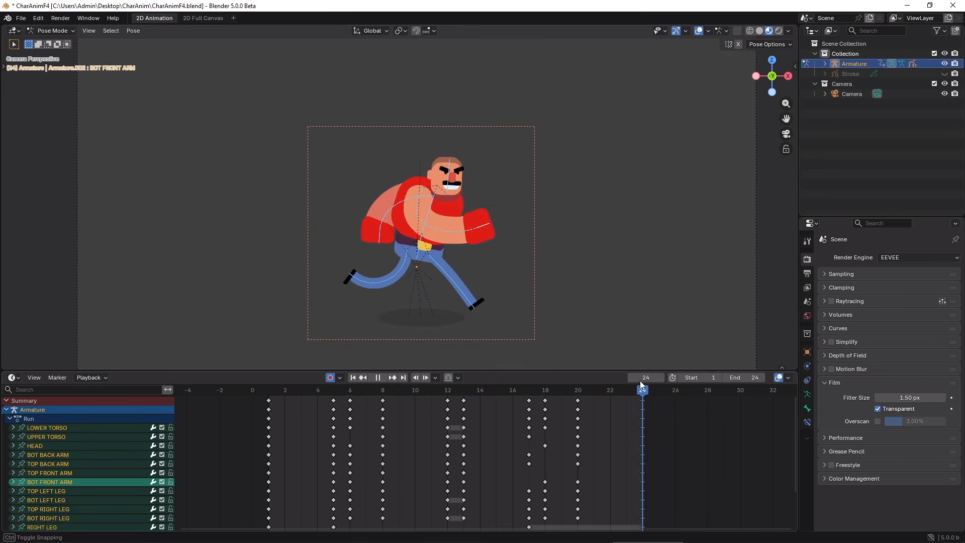
pyautogui.click(488, 231)
pyautogui.press('r')
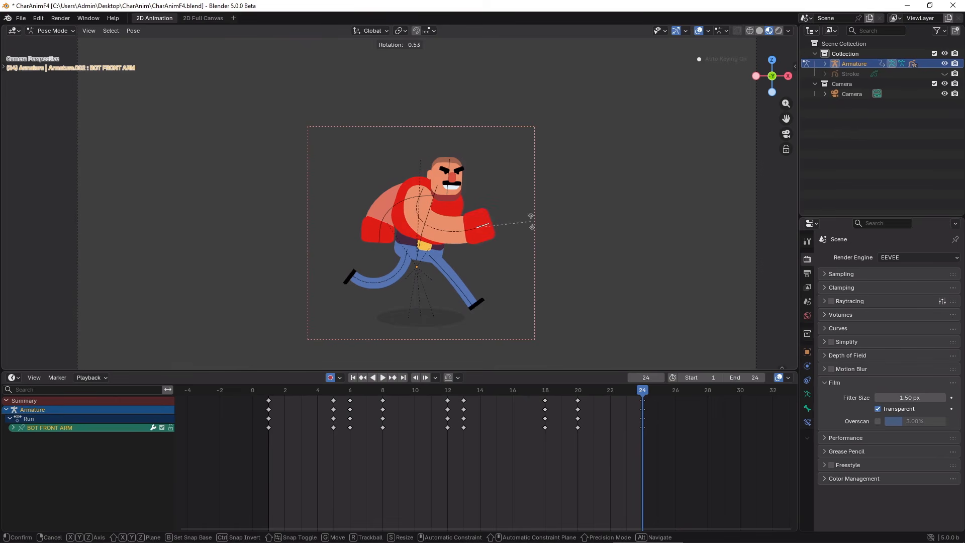
pyautogui.click(531, 221)
# - Rotate the character's HEAD bone at frame 24 so the head tilts to a new angle
pyautogui.click(447, 164)
pyautogui.press('r')
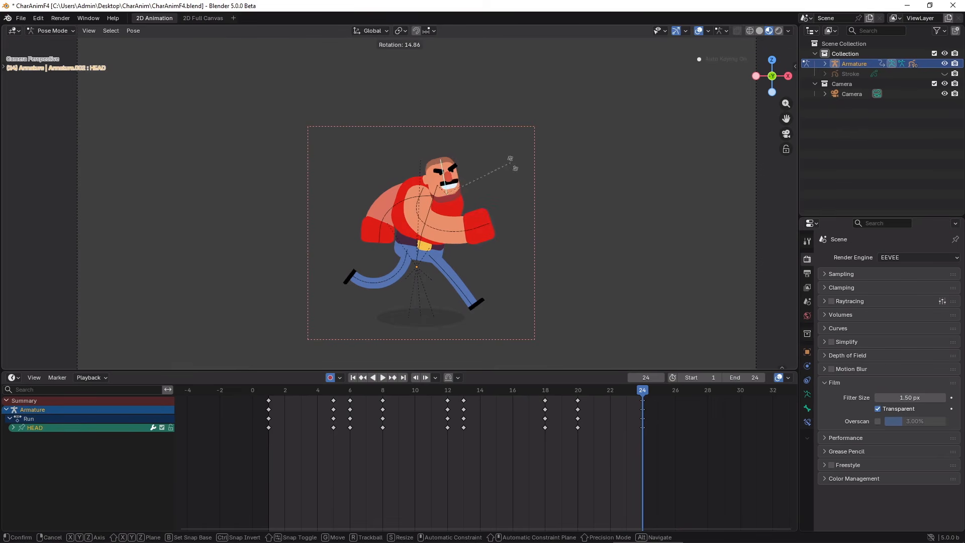
pyautogui.click(525, 190)
pyautogui.click(434, 258)
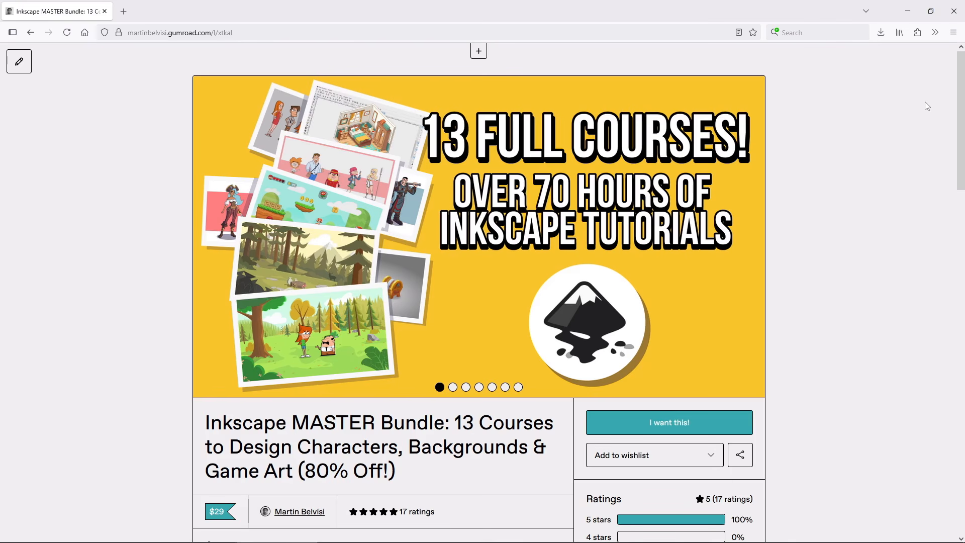
# - Switch to the browser and examine the Inkscape MASTER Bundle page's course list, reviews and preview images
pyautogui.scroll(-10, 926, 105)
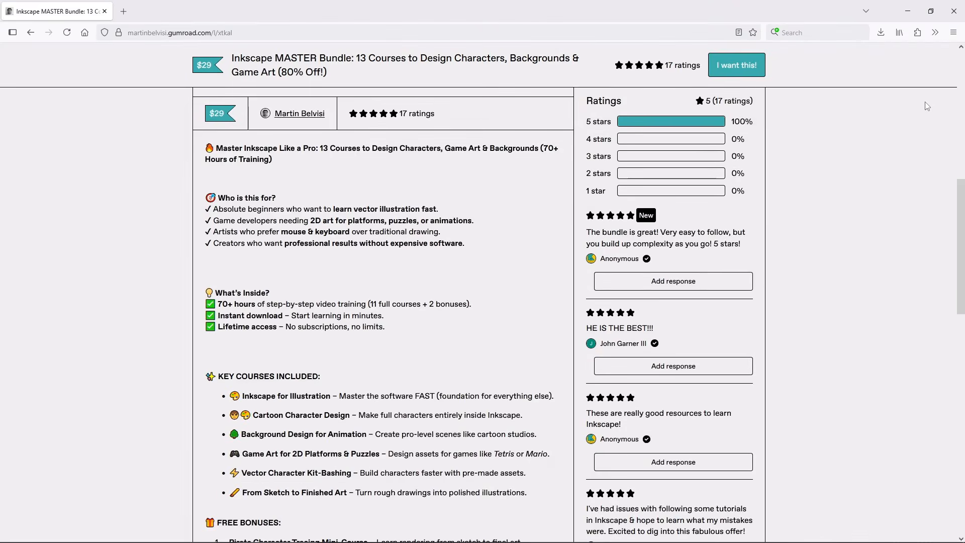
pyautogui.scroll(-10, 925, 106)
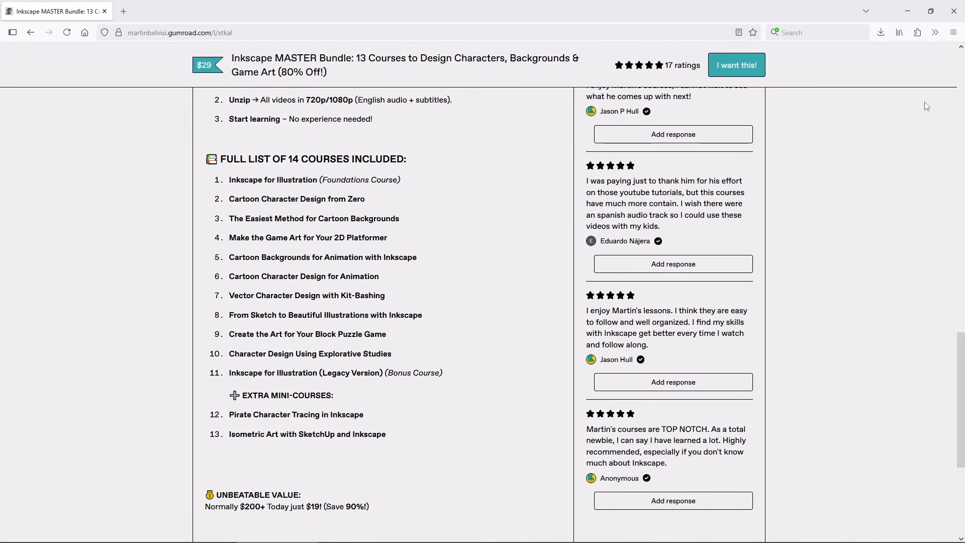
pyautogui.scroll(-1, 926, 105)
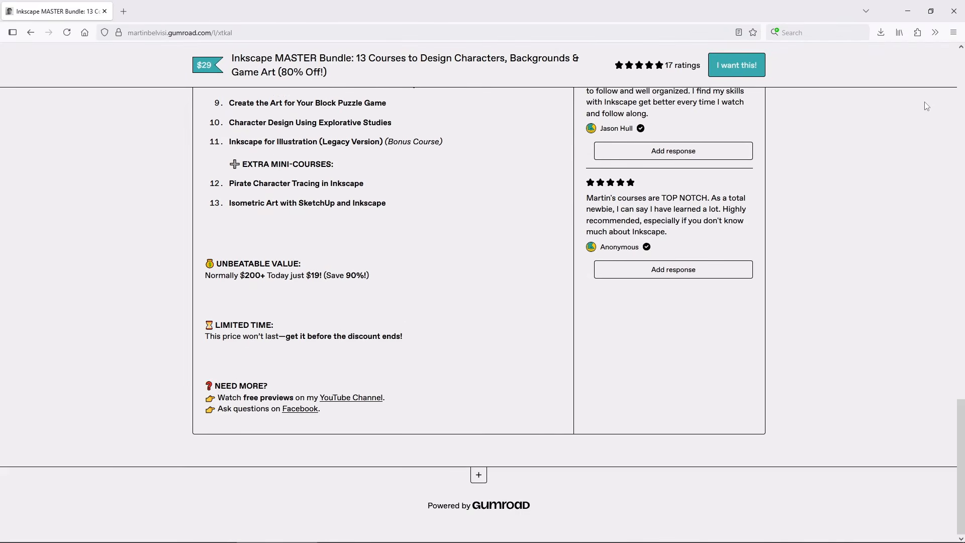
pyautogui.scroll(12, 926, 106)
pyautogui.scroll(10, 926, 105)
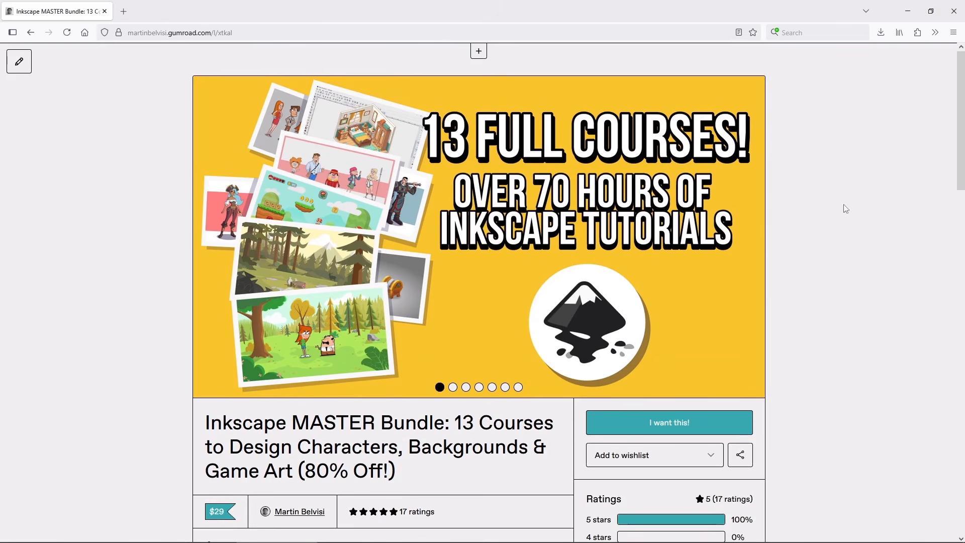
pyautogui.click(452, 388)
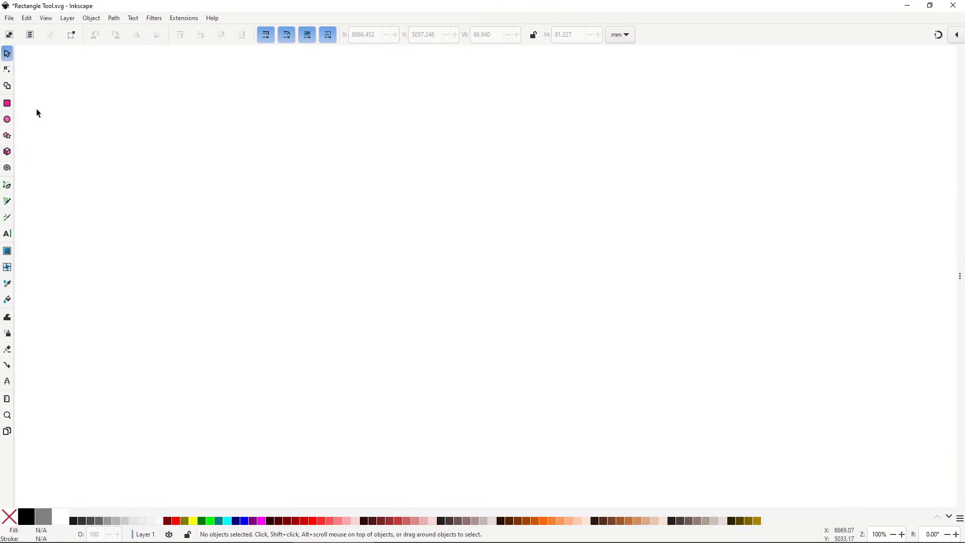
# - In Inkscape, draw a rounded rectangle about 94 × 75 mm as the tree canopy and fill it muted green with hue 101
pyautogui.click(7, 103)
pyautogui.moveTo(381, 140); pyautogui.dragTo(560, 282)
pyautogui.hotkey('ctrl', 'shift', 'f')
pyautogui.click(849, 142)
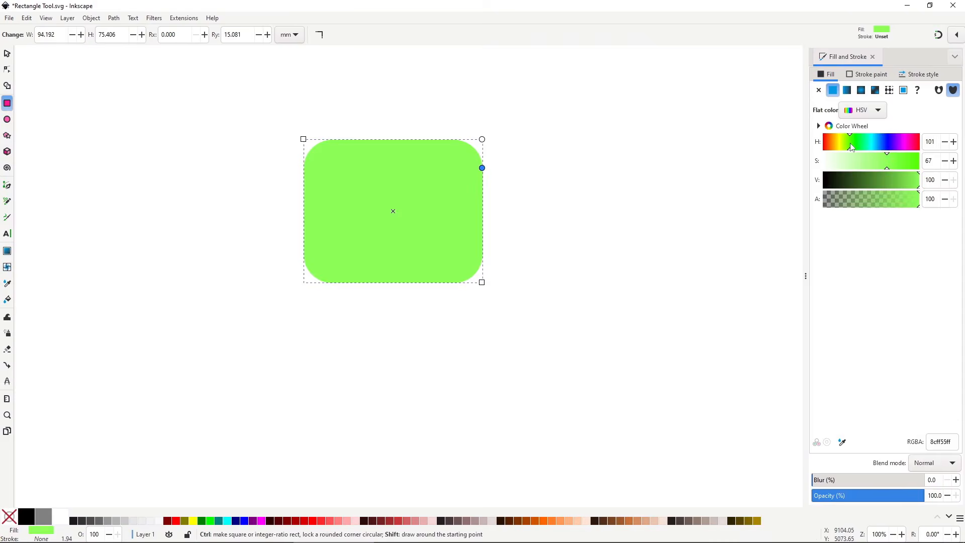
pyautogui.click(878, 161)
pyautogui.click(895, 180)
# - Draw a rounded trunk about 24 × 40 mm at the canopy's lower edge, fill it dark brown with hue 39, and select it
pyautogui.moveTo(372, 267); pyautogui.dragTo(419, 343)
pyautogui.moveTo(849, 141); pyautogui.dragTo(833, 141)
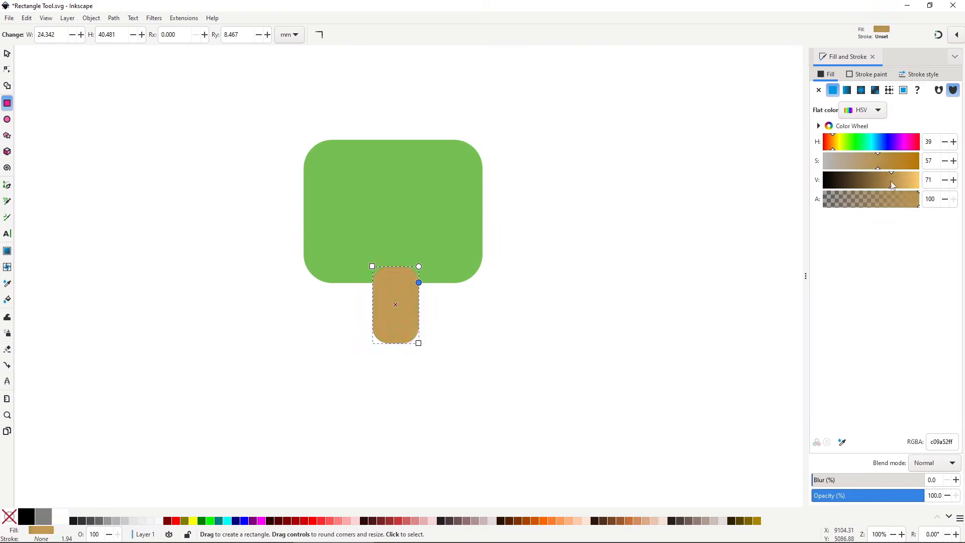
pyautogui.moveTo(895, 180); pyautogui.dragTo(866, 179)
pyautogui.press('s')
pyautogui.hotkey('ctrl', 'shift', 'a')
pyautogui.click(390, 314)
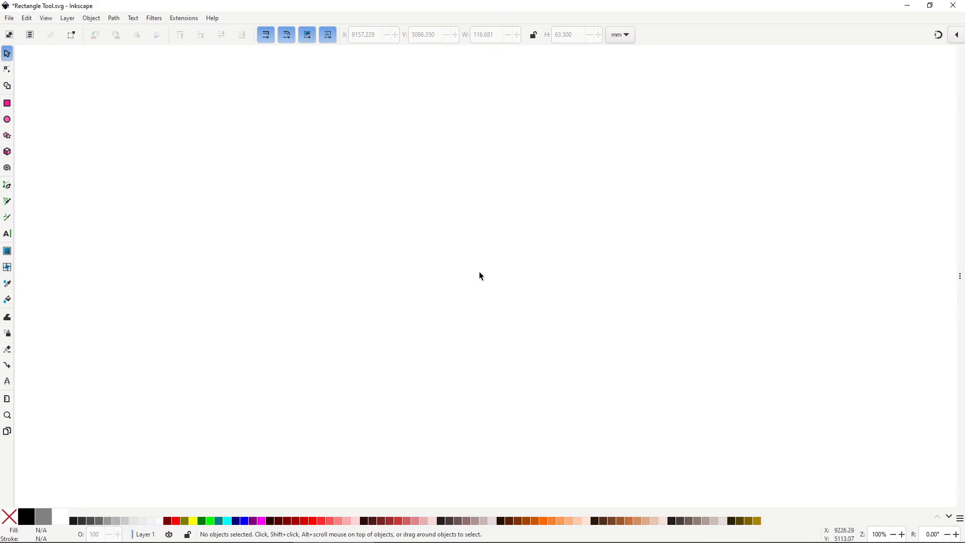
# - Draw a green square in the empty canvas area and round its corners fully into a circle
pyautogui.click(7, 103)
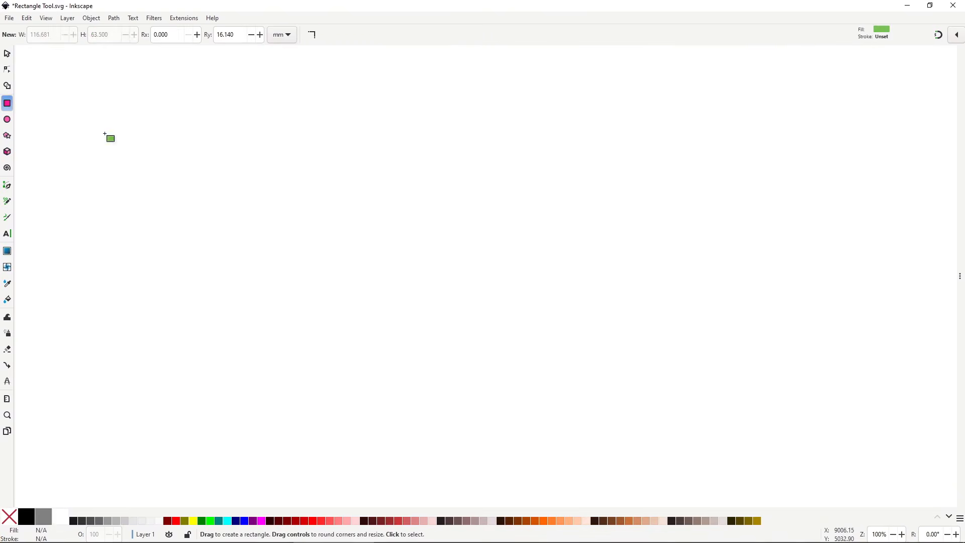
pyautogui.moveTo(455, 233); pyautogui.dragTo(486, 265)
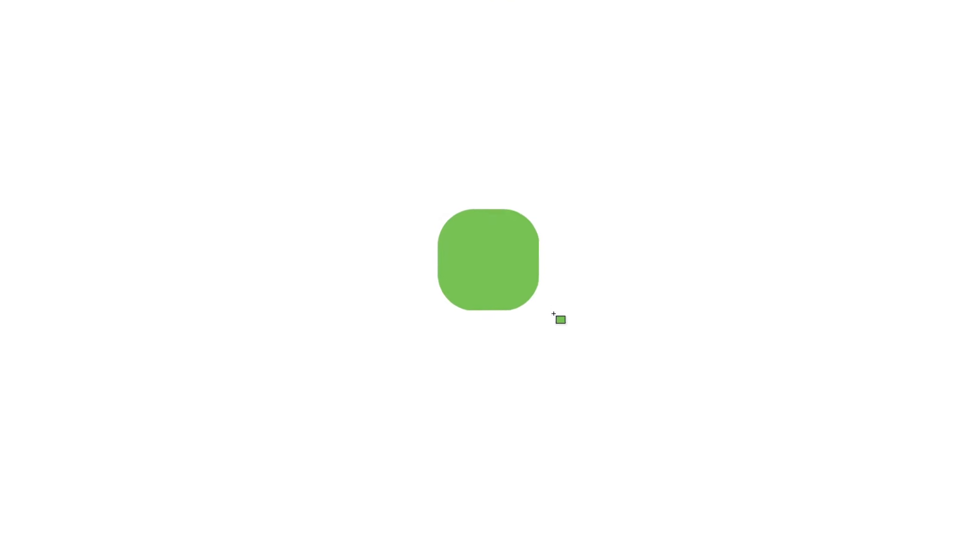
pyautogui.moveTo(553, 314); pyautogui.dragTo(578, 340)
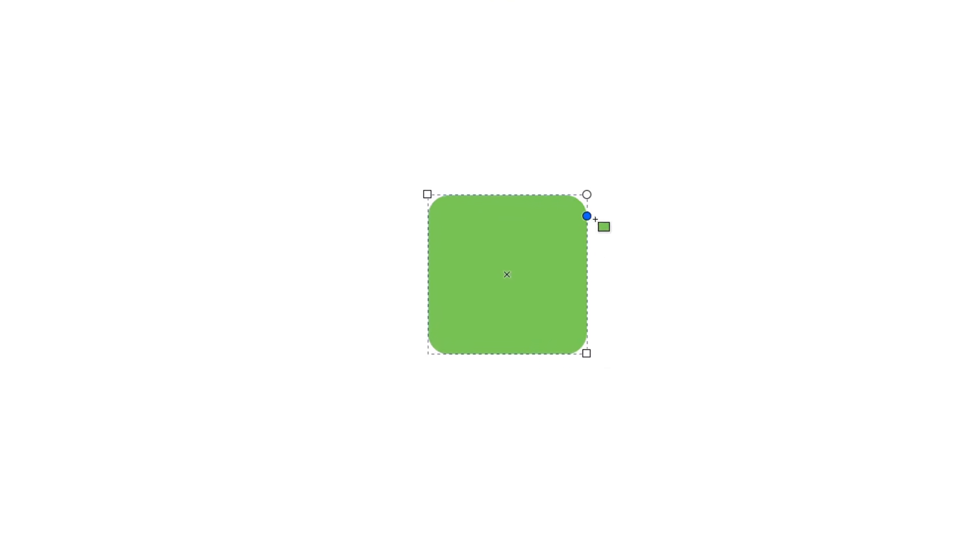
pyautogui.moveTo(595, 219); pyautogui.dragTo(600, 282)
pyautogui.click(646, 359)
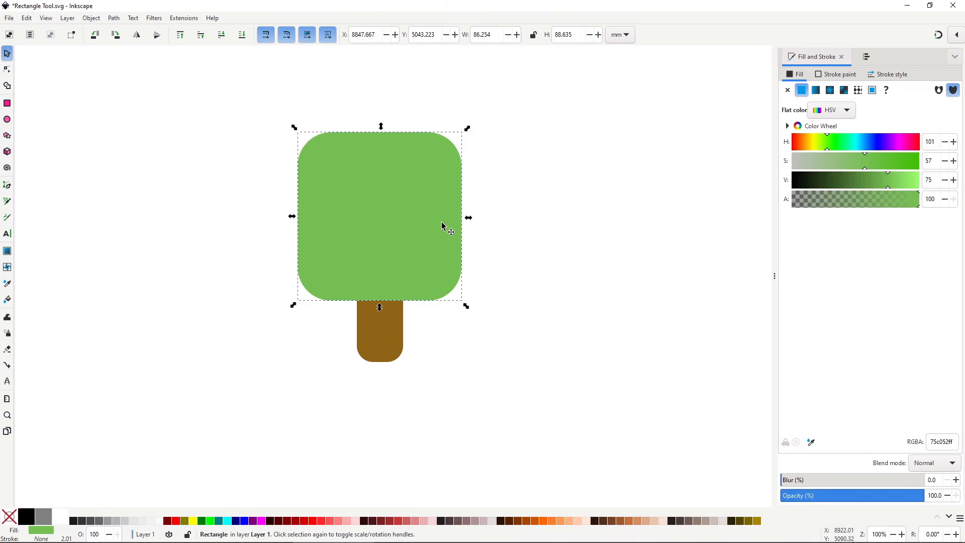
# - Duplicate the green canopy and shorten the copy from its lower edge, leaving a darker shaded band beneath it
pyautogui.click(732, 239)
pyautogui.click(448, 260)
pyautogui.moveTo(888, 179)
pyautogui.mouseDown()
pyautogui.moveTo(857, 179)
pyautogui.moveTo(890, 179)
pyautogui.mouseUp()
pyautogui.hotkey('ctrl', 'd')
pyautogui.moveTo(381, 307); pyautogui.dragTo(381, 278)
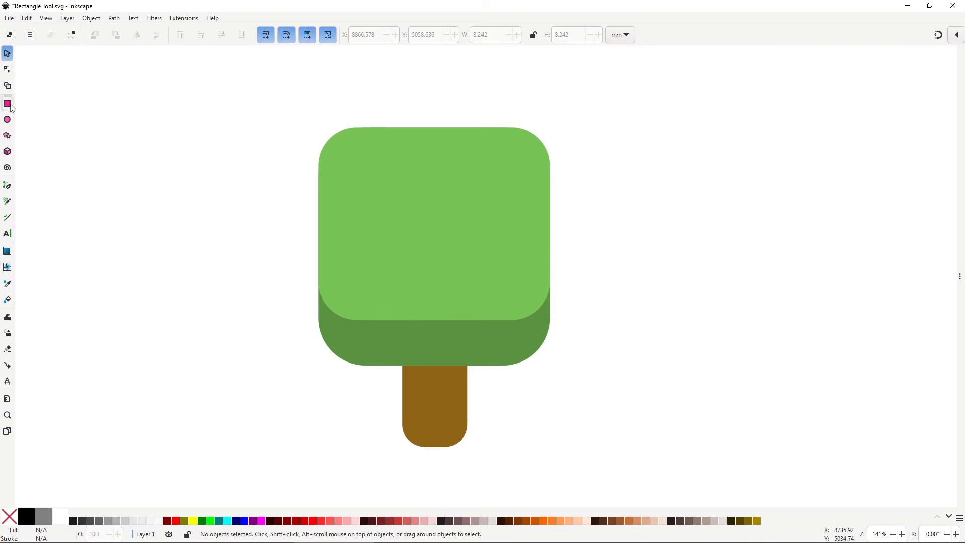
# - Paste the small orange fruit onto the green canopy
pyautogui.hotkey('ctrl', 'v')
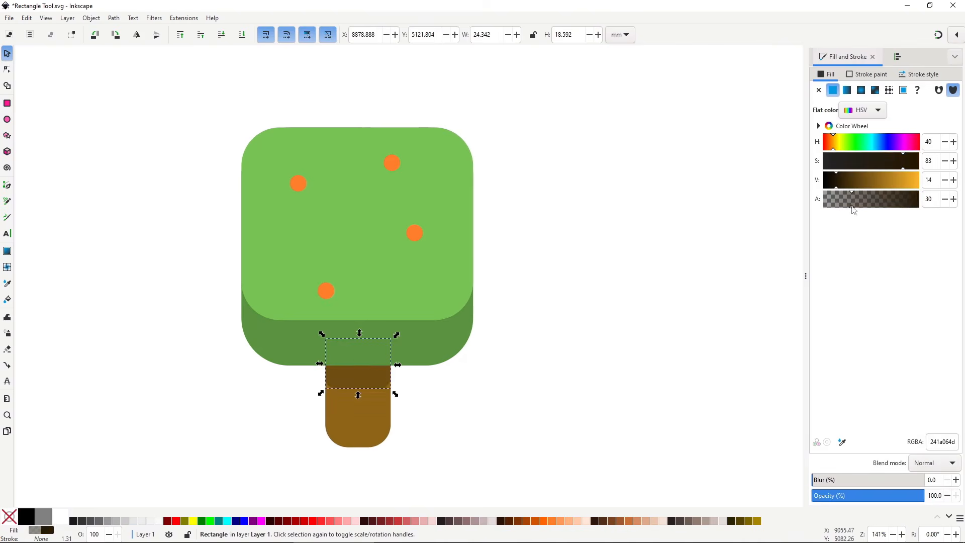
# - Draw a translucent ground shadow about 80 × 16 mm across the trunk's base and stretch it slightly taller
pyautogui.press('r')
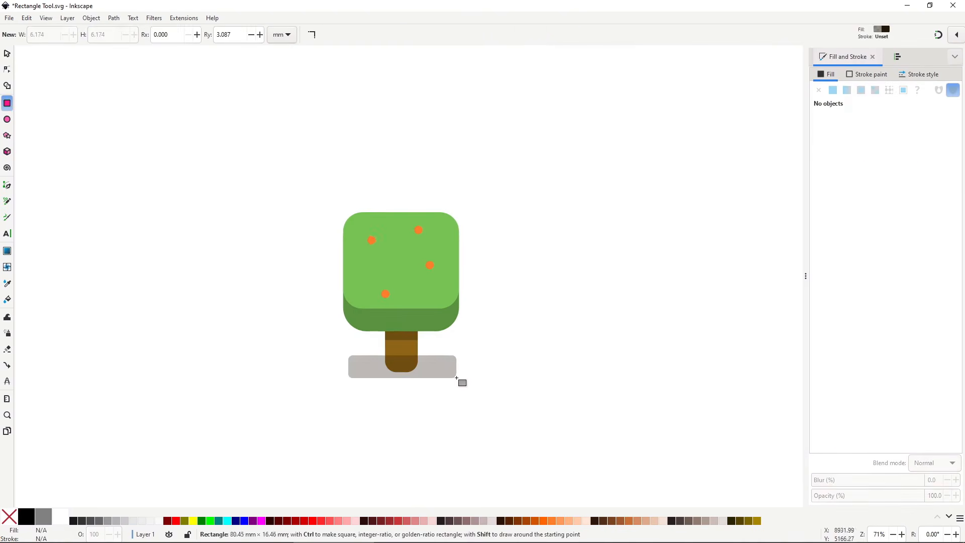
pyautogui.moveTo(457, 378); pyautogui.dragTo(456, 377)
pyautogui.press('s')
pyautogui.click(478, 379)
pyautogui.click(402, 367)
pyautogui.moveTo(402, 350); pyautogui.dragTo(405, 339)
pyautogui.click(535, 373)
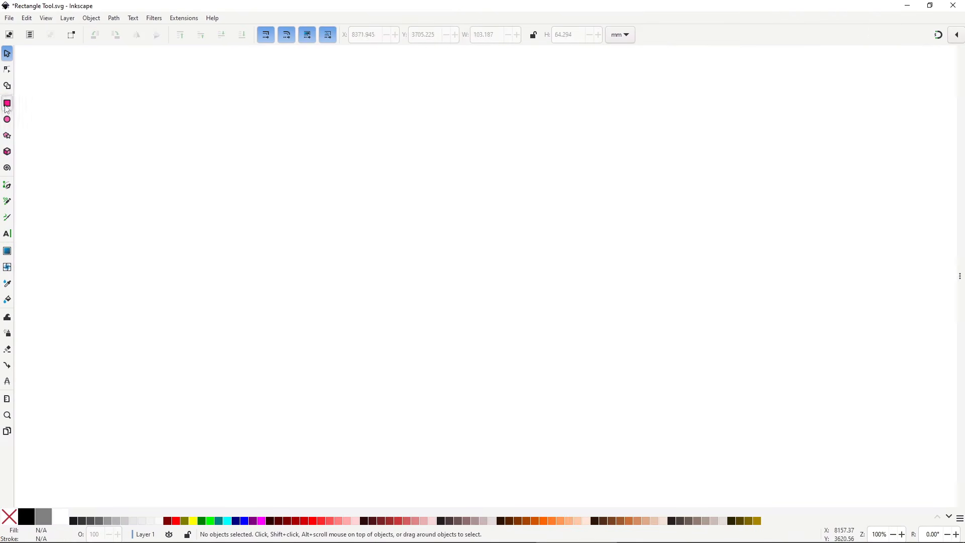
# - Draw a red rectangle about 124 × 72 mm and round its corners fully into a pill shape
pyautogui.click(8, 104)
pyautogui.moveTo(402, 215); pyautogui.dragTo(639, 352)
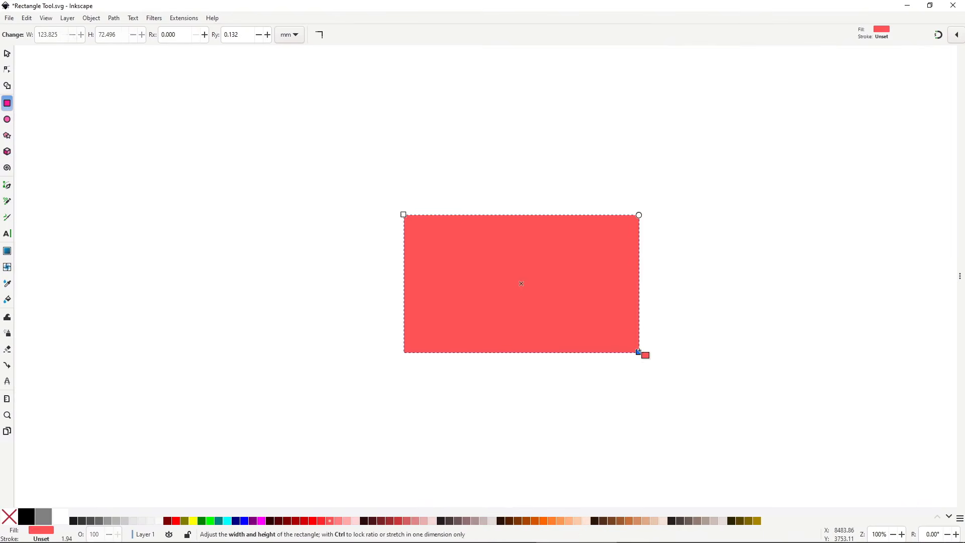
pyautogui.moveTo(639, 216); pyautogui.dragTo(650, 313)
# - Narrow the pill's copy to about its left half and square off its rounded corners
pyautogui.press('s')
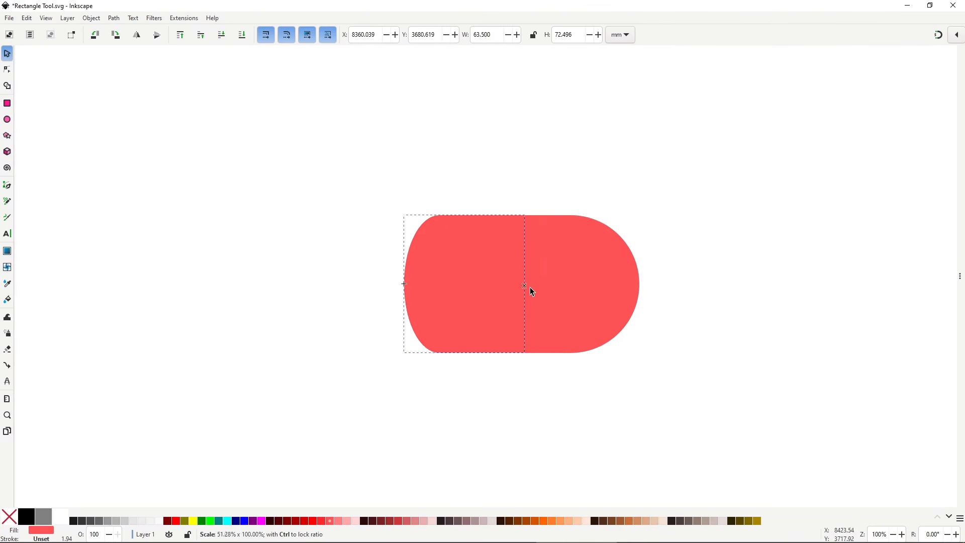
pyautogui.press('n')
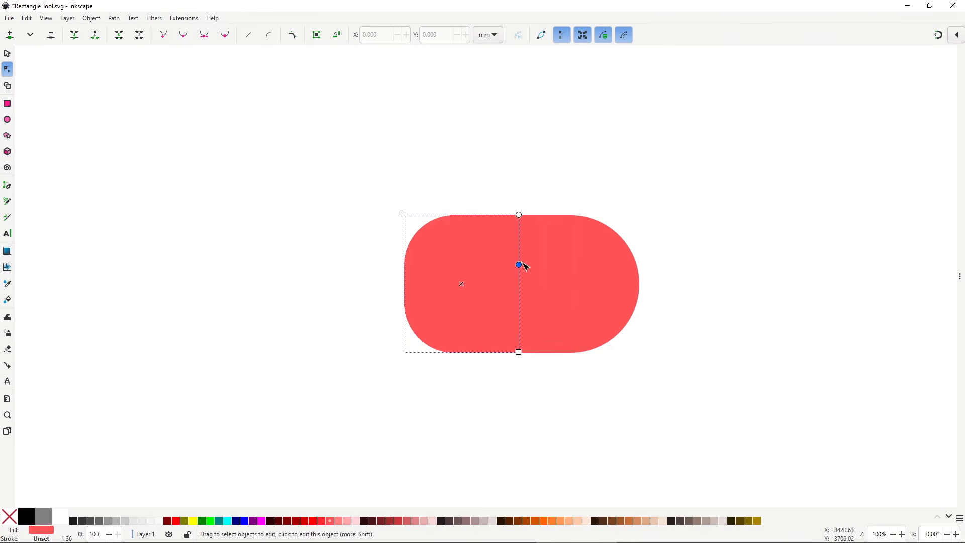
pyautogui.press('s')
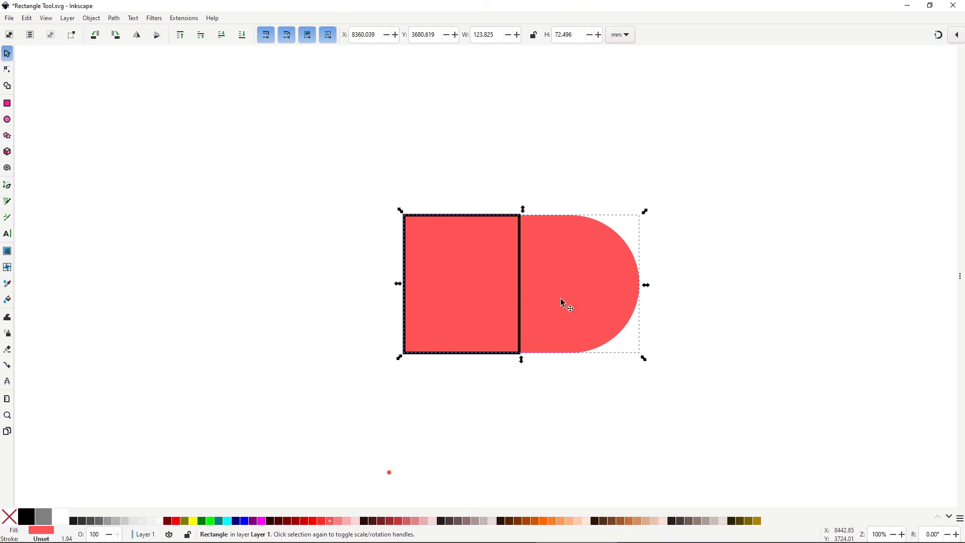
# - Give the red pill shape a black stroke and deselect it
pyautogui.keyDown('shift'); pyautogui.click(26, 516); pyautogui.keyUp('shift')
pyautogui.click(572, 375)
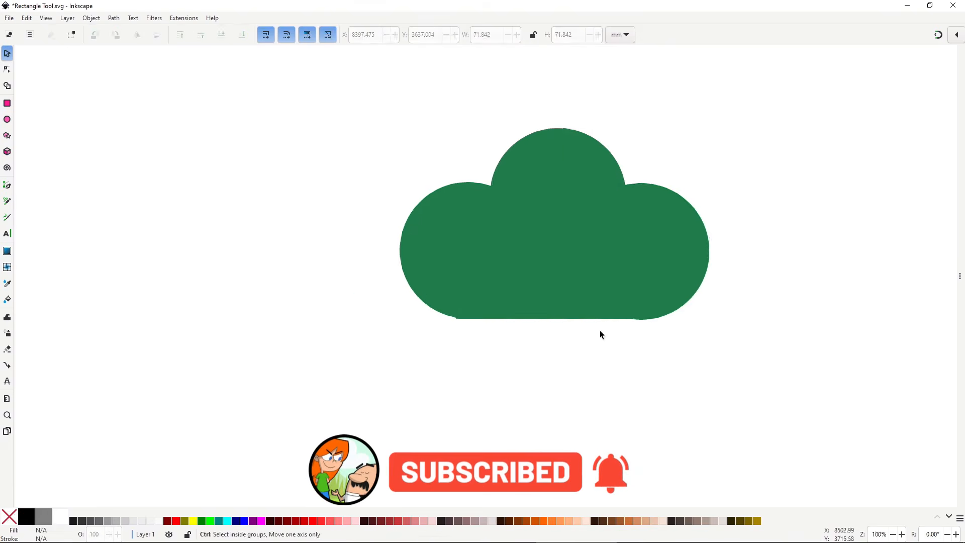
# - Select all pieces of the green cloud shape and move them slightly to the right
pyautogui.hotkey('ctrl', 'a')
pyautogui.moveTo(528, 232); pyautogui.dragTo(538, 230)
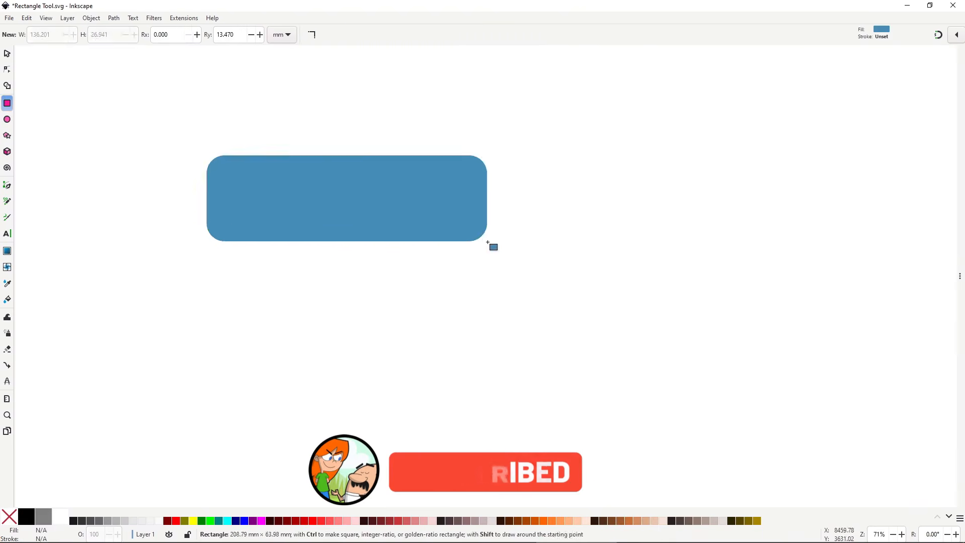
# - Draw three more overlapping blue rounded rectangles, the first about 225 × 63 mm with its corner radius enlarged
pyautogui.moveTo(292, 220); pyautogui.dragTo(594, 305)
pyautogui.moveTo(595, 220); pyautogui.dragTo(595, 241)
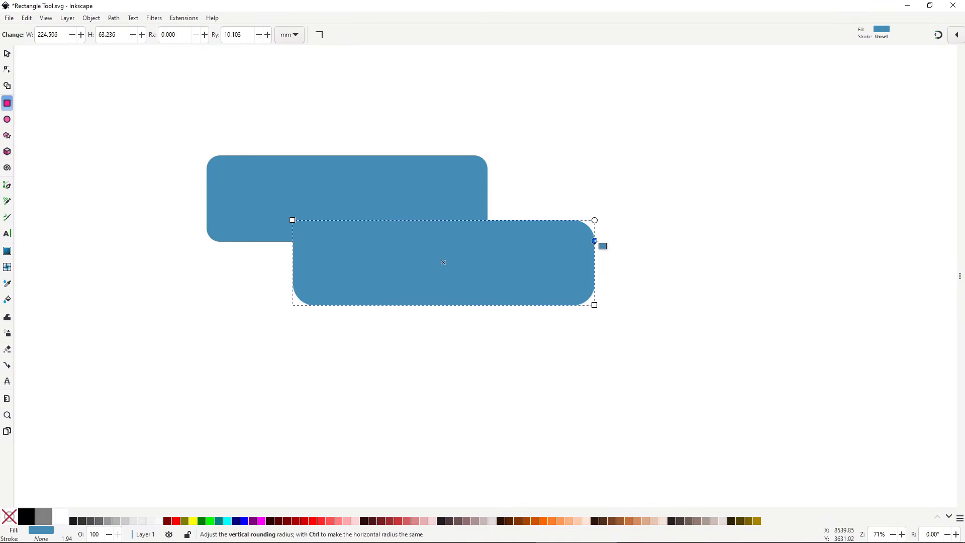
pyautogui.moveTo(130, 219); pyautogui.dragTo(372, 345)
pyautogui.moveTo(256, 274); pyautogui.dragTo(547, 384)
pyautogui.press('s')
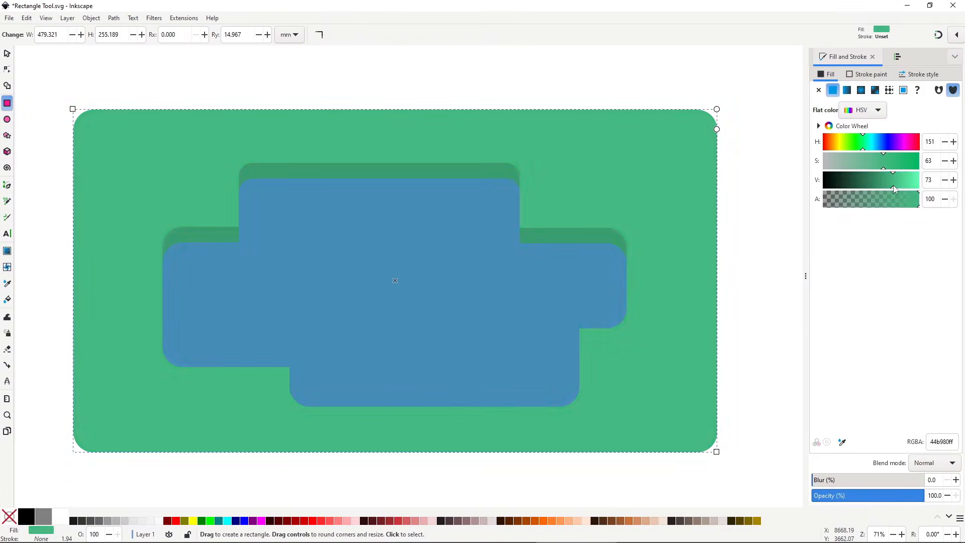
# - Select the group of four dark shade shapes behind the blue ones and shift it slightly upward
pyautogui.press('s')
pyautogui.click(458, 175)
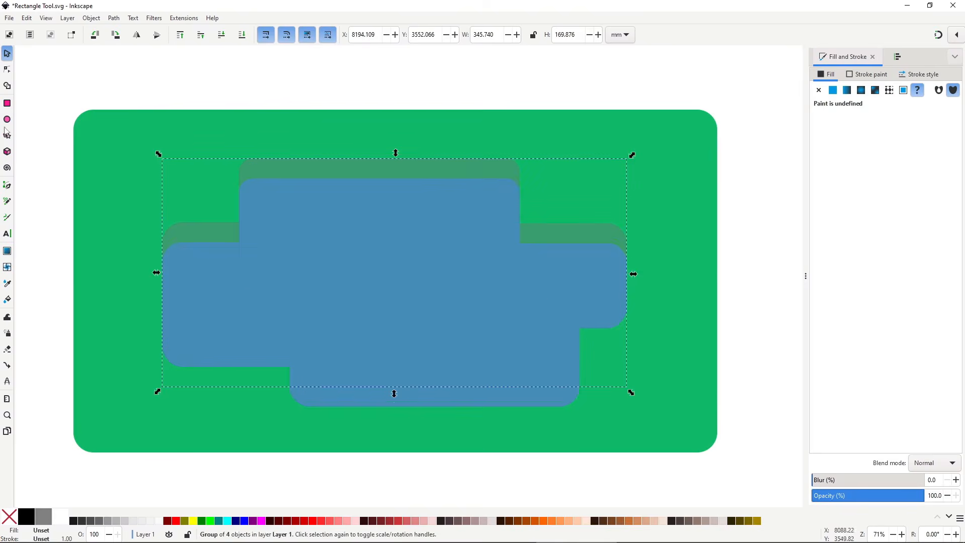
# - Draw and duplicate dark blue rounded rectangles in the pond's centre so they overlap as a stepped deep-water shape
pyautogui.press('r')
pyautogui.moveTo(297, 244); pyautogui.dragTo(447, 286)
pyautogui.press('s')
pyautogui.hotkey('ctrl', 'd')
pyautogui.moveTo(372, 264)
pyautogui.mouseDown()
pyautogui.moveTo(508, 288)
pyautogui.moveTo(361, 303)
pyautogui.moveTo(482, 333)
pyautogui.mouseUp()
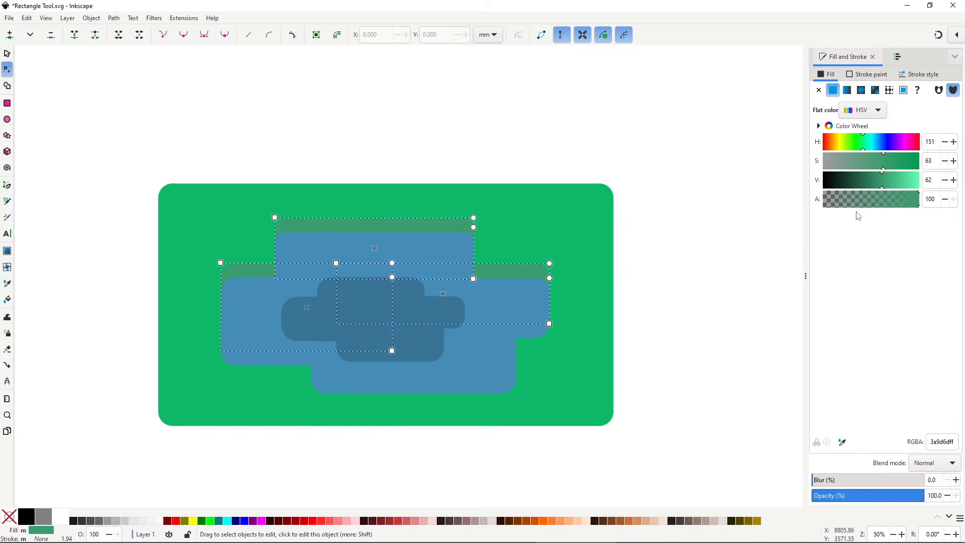
pyautogui.press('s')
pyautogui.click(666, 311)
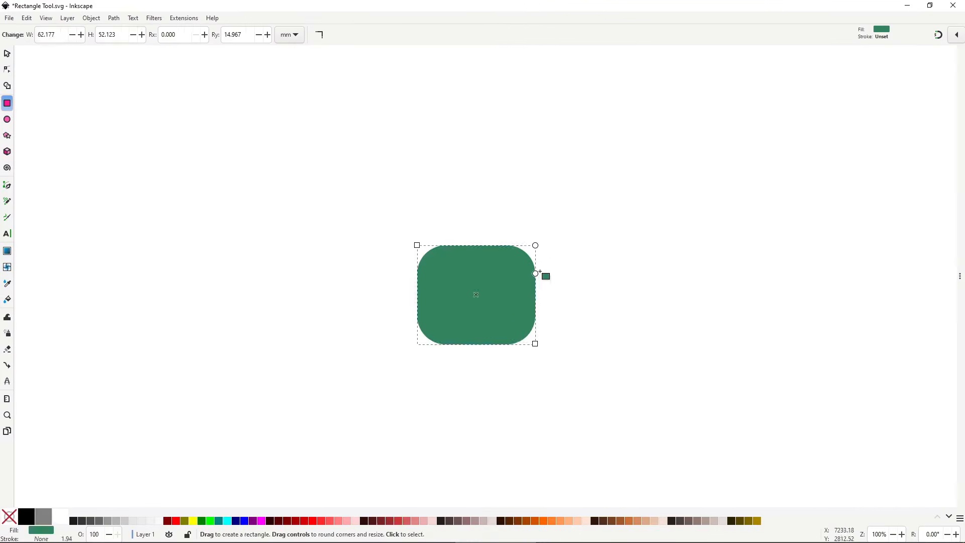
# - Recolour the green rounded rectangle about 62 × 52 mm brown as the signboard-like block
pyautogui.click(834, 146)
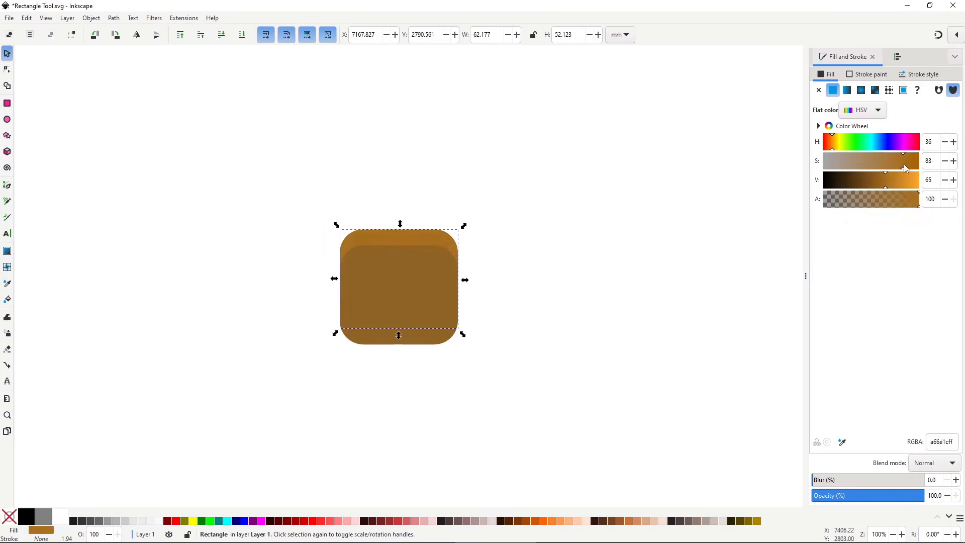
pyautogui.click(524, 269)
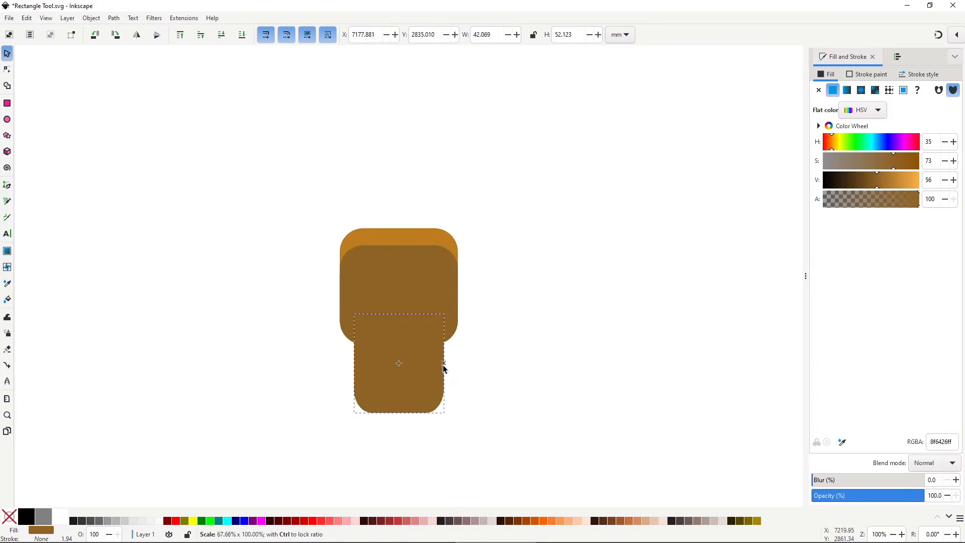
# - Adjust the corner rounding of the narrow post's dark shade and draw a wide rounded rectangle across the post's base
pyautogui.press('n')
pyautogui.press('s')
pyautogui.press('r')
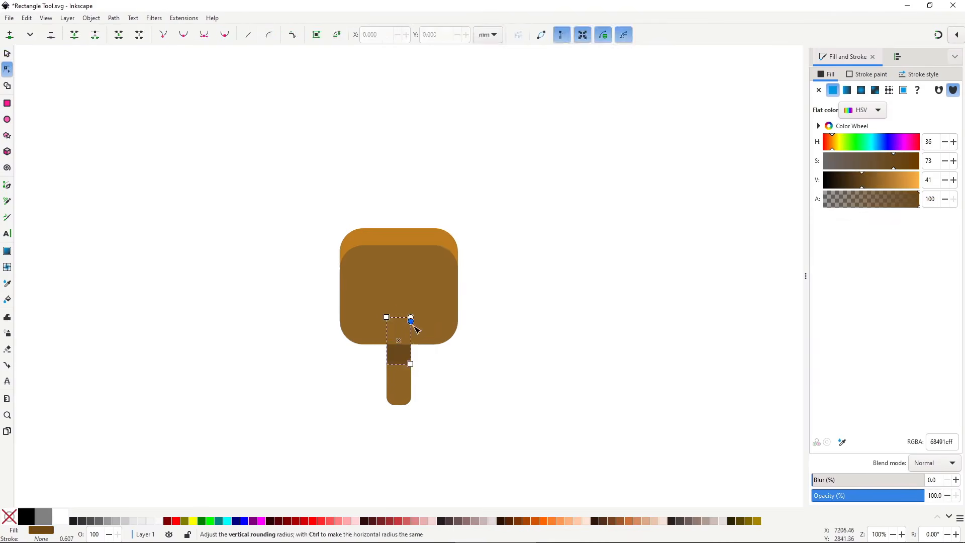
pyautogui.moveTo(335, 384)
pyautogui.mouseDown()
pyautogui.moveTo(449, 417)
pyautogui.moveTo(471, 413)
pyautogui.mouseUp()
pyautogui.press('s')
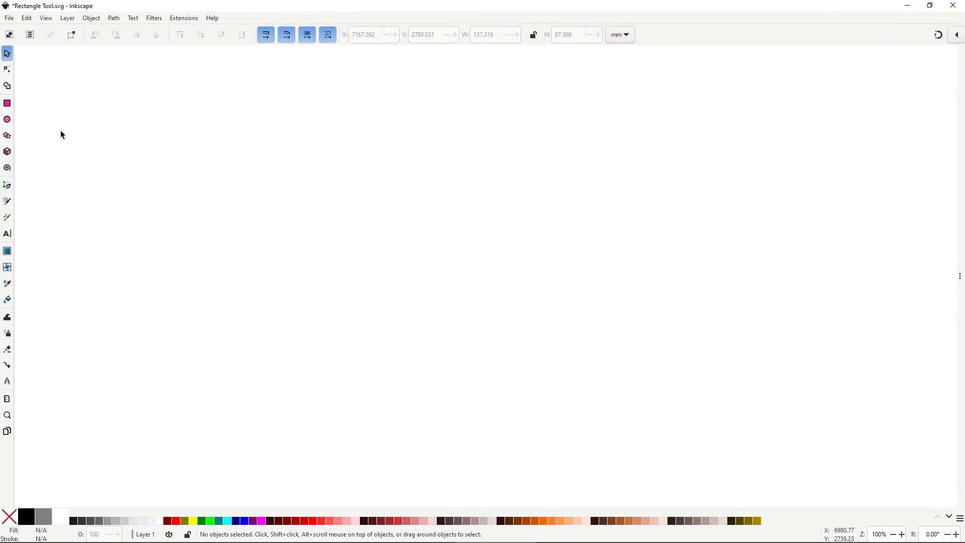
# - Draw a brown rounded bar about 119 × 33 mm and place a darkened duplicate with value 40 lower down behind it
pyautogui.press('r')
pyautogui.moveTo(378, 277)
pyautogui.mouseDown()
pyautogui.moveTo(606, 326)
pyautogui.moveTo(603, 338)
pyautogui.mouseUp()
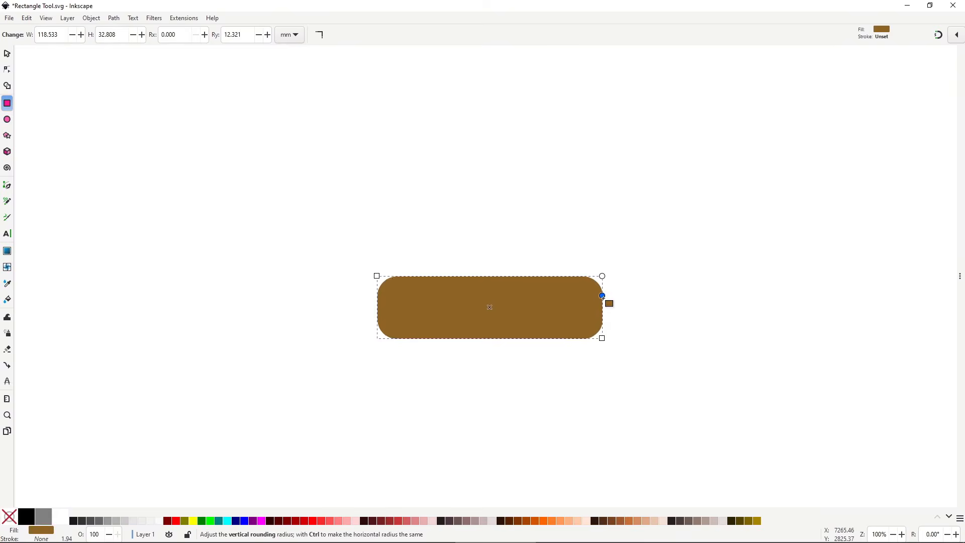
pyautogui.press('s')
pyautogui.hotkey('ctrl', 'd')
pyautogui.moveTo(523, 322); pyautogui.dragTo(538, 334)
pyautogui.press('pagedown')
pyautogui.hotkey('ctrl', 'shift', 'f')
pyautogui.click(868, 189)
pyautogui.moveTo(869, 188); pyautogui.dragTo(862, 188)
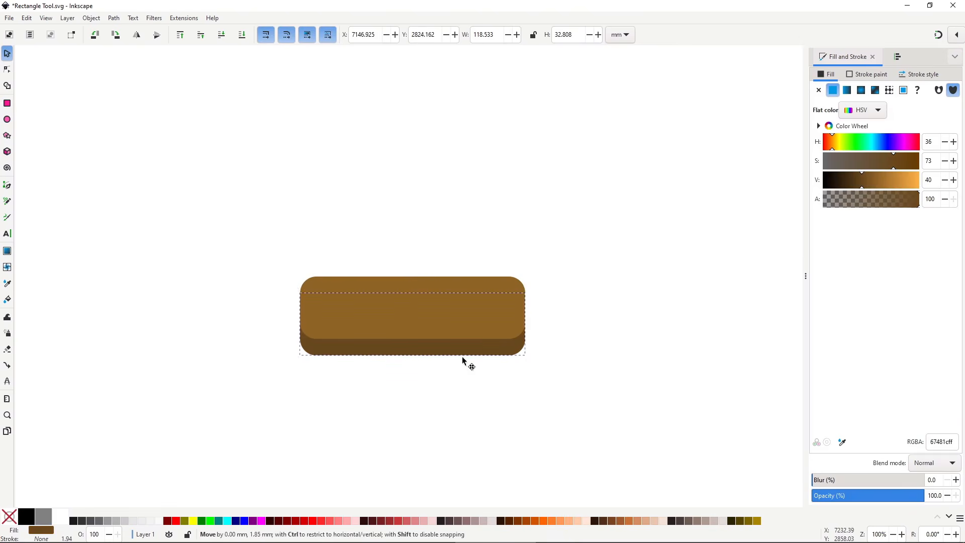
# - Draw a narrow dark brown rounded leg about 13 × 30 mm beneath the left end of the bench
pyautogui.press('r')
pyautogui.press('s')
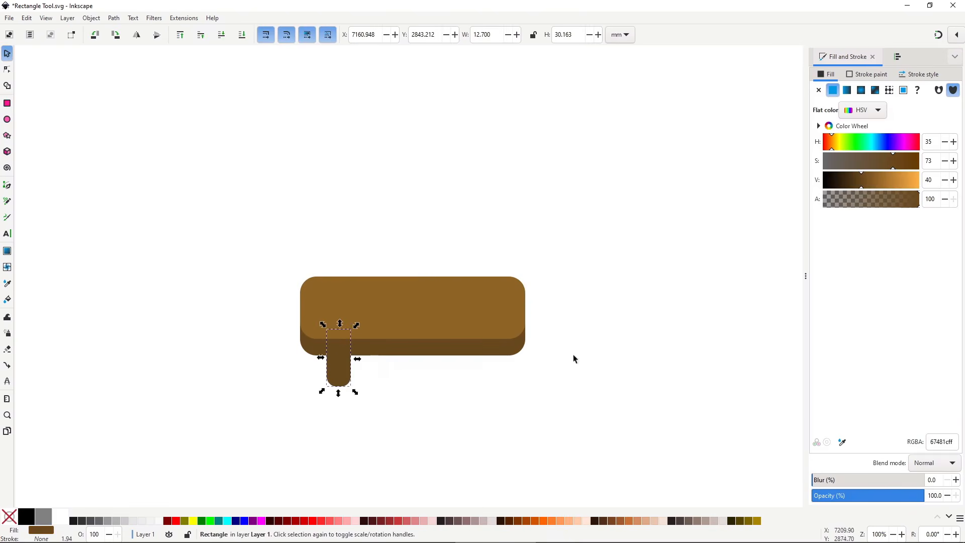
# - Place an enlarged copy of the bar, about 124 × 34 mm, over the bench's lower part, fill it grey and send it to the bottom
pyautogui.moveTo(441, 314); pyautogui.dragTo(442, 364)
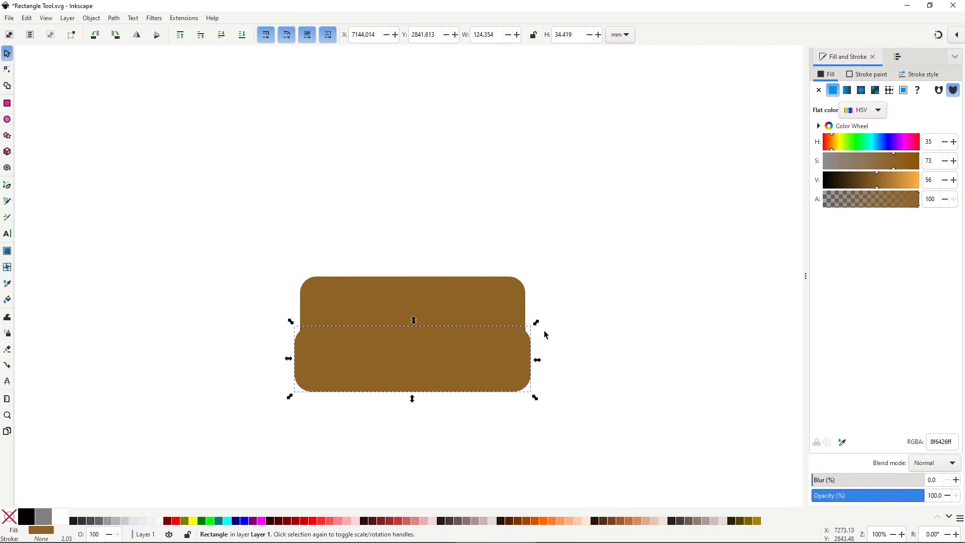
pyautogui.click(90, 521)
pyautogui.click(125, 520)
pyautogui.press('End')
pyautogui.keyDown('alt'); pyautogui.click(456, 307); pyautogui.keyUp('alt')
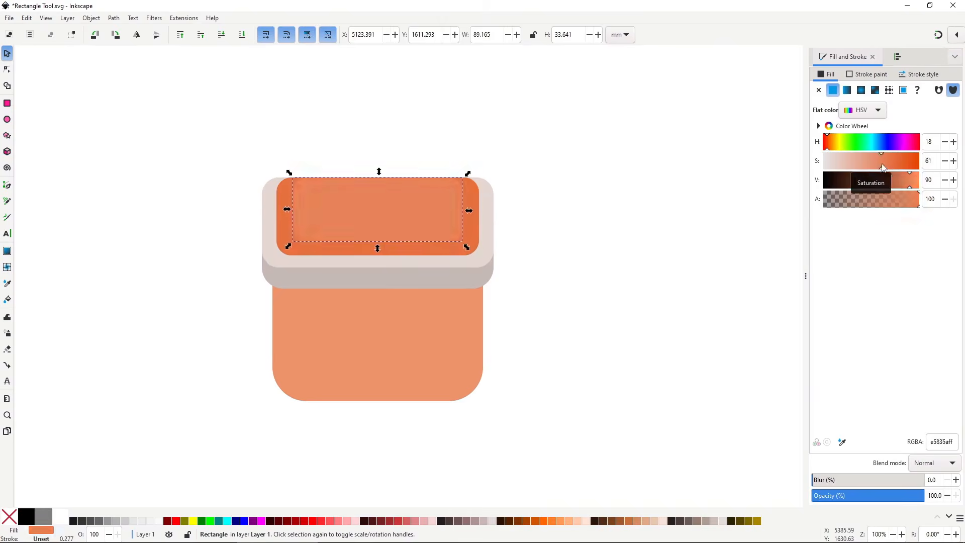
# - Darken the fill of the selected brown rounded rectangle in the house's window
pyautogui.press('Escape')
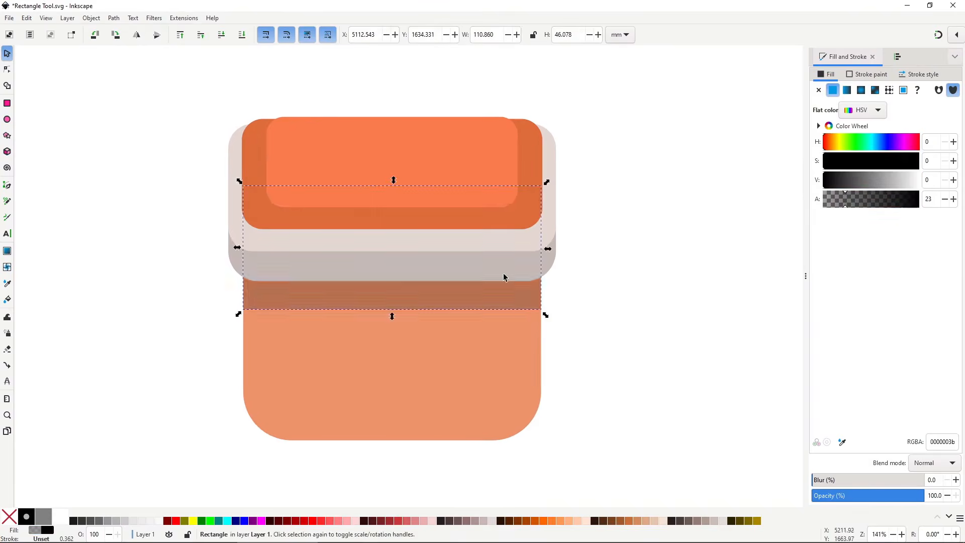
pyautogui.click(622, 293)
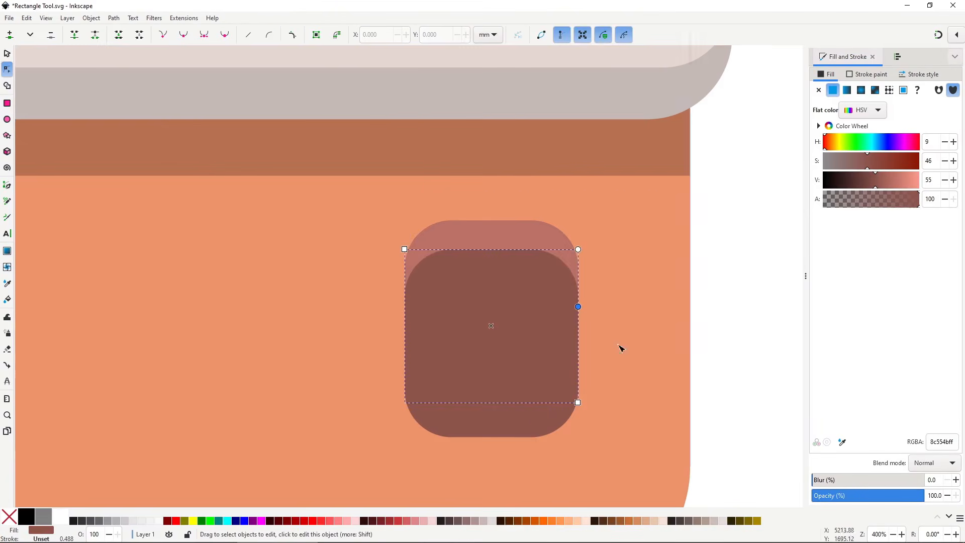
pyautogui.moveTo(854, 180); pyautogui.dragTo(835, 183)
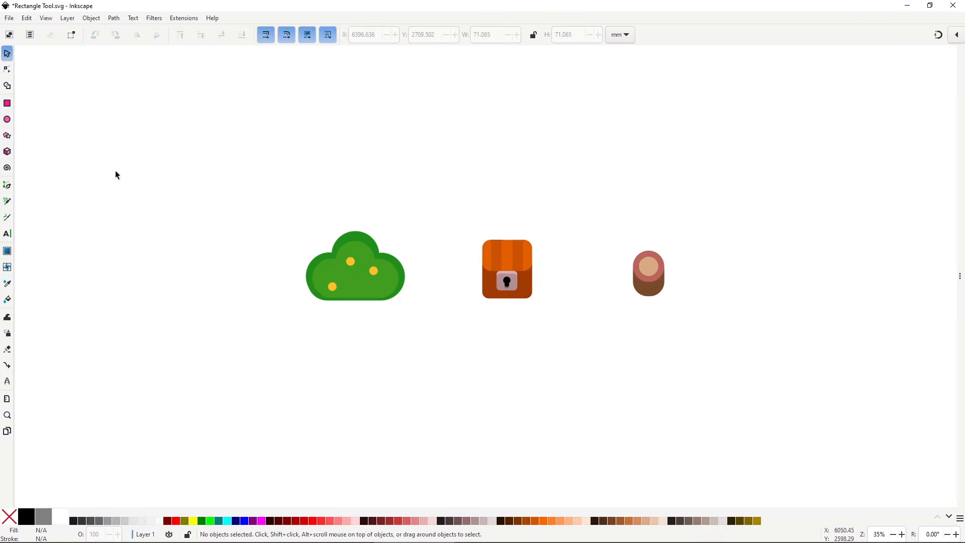
# - Draw a translucent grey shadow about 161 × 25 mm with fully rounded ends beneath the green bush
pyautogui.press('r')
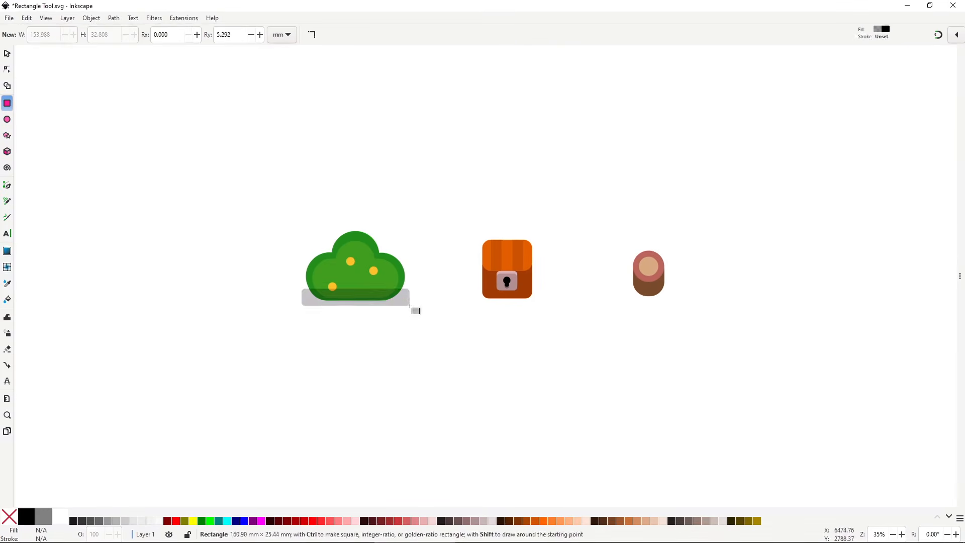
pyautogui.moveTo(410, 306); pyautogui.dragTo(410, 306)
pyautogui.scroll(4, 410, 306)
pyautogui.scroll(-3, 383, 297)
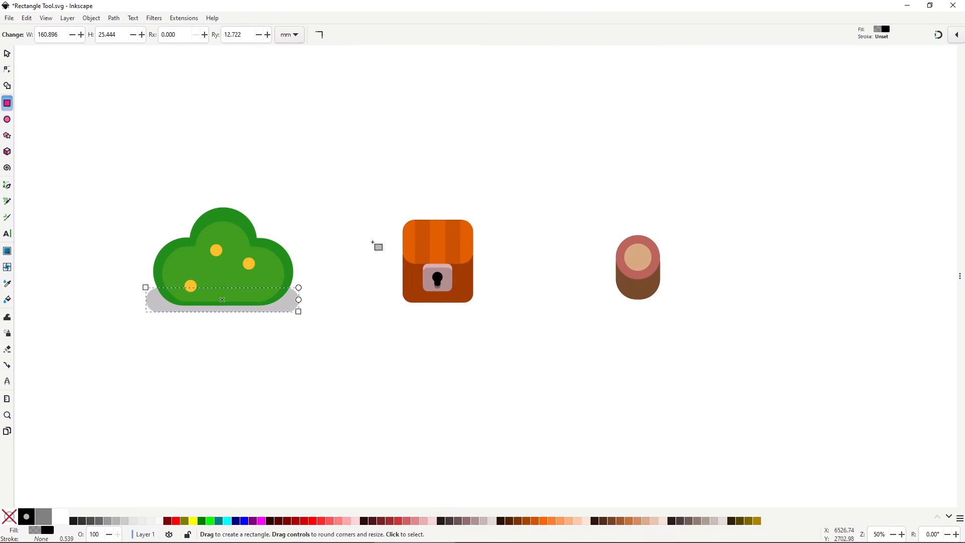
# - Draw a translucent grey rounded rectangle behind the treasure chest's base and reduce it to about 88 × 51 mm
pyautogui.moveTo(390, 260); pyautogui.dragTo(485, 312)
pyautogui.press('s')
pyautogui.scroll(1, 484, 299)
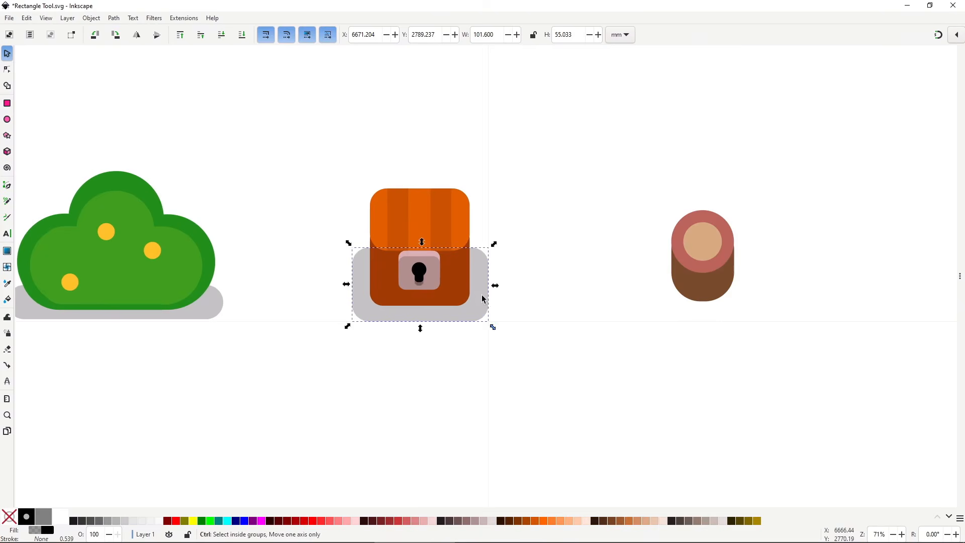
pyautogui.scroll(-2, 533, 343)
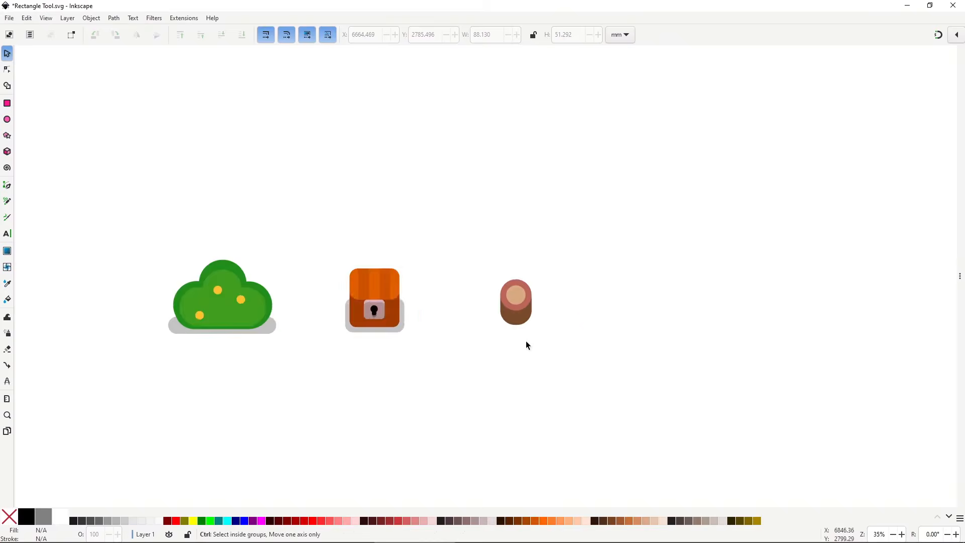
# - Draw a translucent grey rounded shadow about 57 × 45 mm behind the base of the tree stump
pyautogui.scroll(2, 526, 341)
pyautogui.press('r')
pyautogui.moveTo(459, 259)
pyautogui.mouseDown()
pyautogui.moveTo(523, 308)
pyautogui.moveTo(557, 316)
pyautogui.moveTo(532, 311)
pyautogui.mouseUp()
pyautogui.press('s')
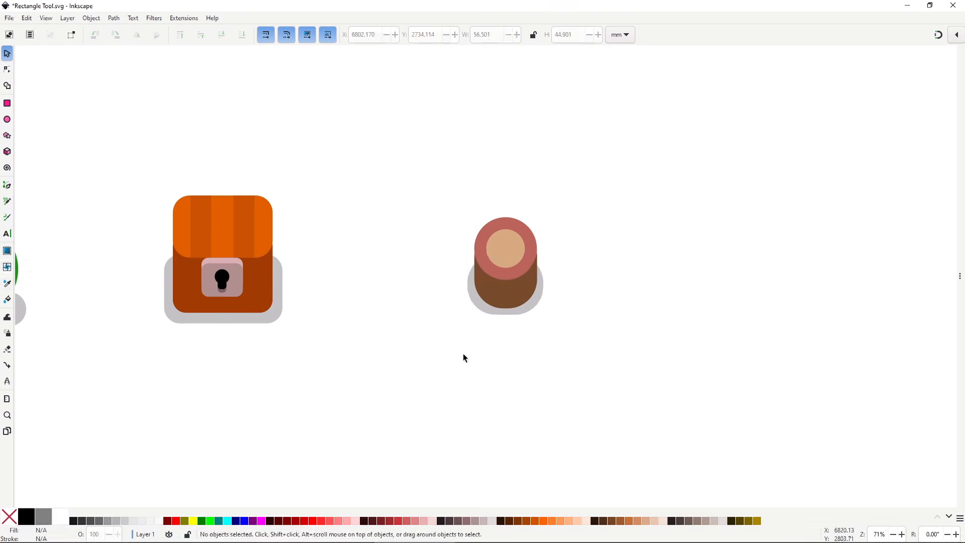
pyautogui.scroll(3, 495, 336)
pyautogui.scroll(-5, 439, 339)
pyautogui.press('space')
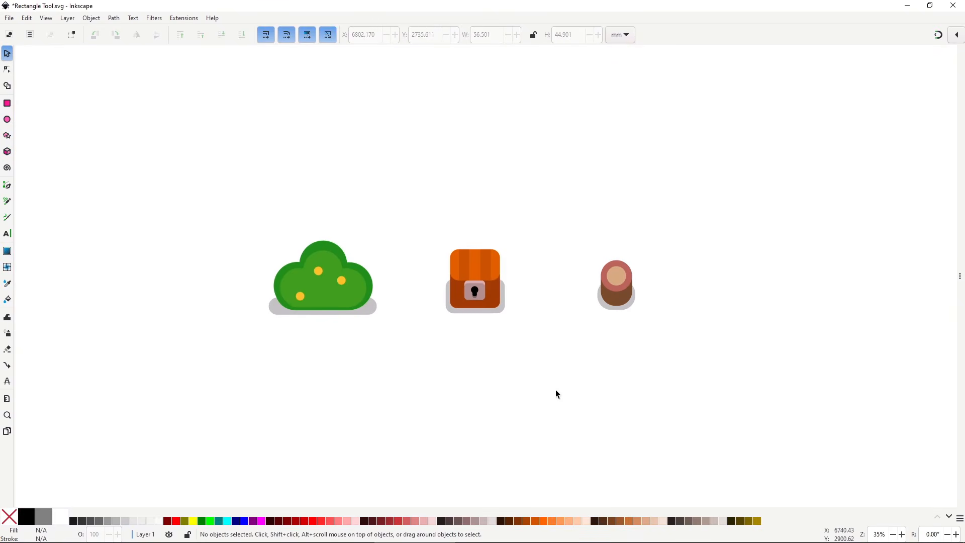
pyautogui.moveTo(556, 390); pyautogui.dragTo(579, 390)
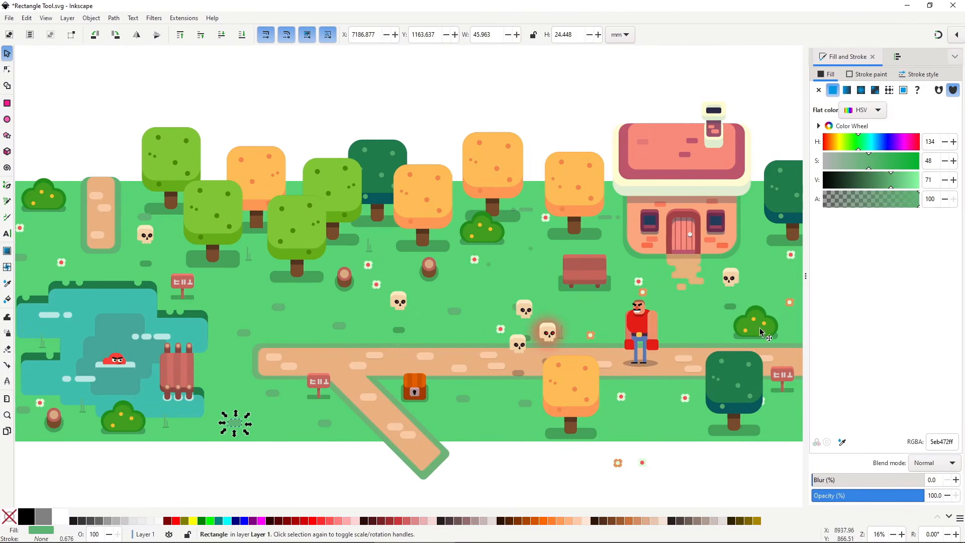
# - Place copies of the orange flower and the grass tuft around the meadow near the path, chest and pond
pyautogui.keyDown('ctrl'); pyautogui.click(789, 302); pyautogui.keyUp('ctrl')
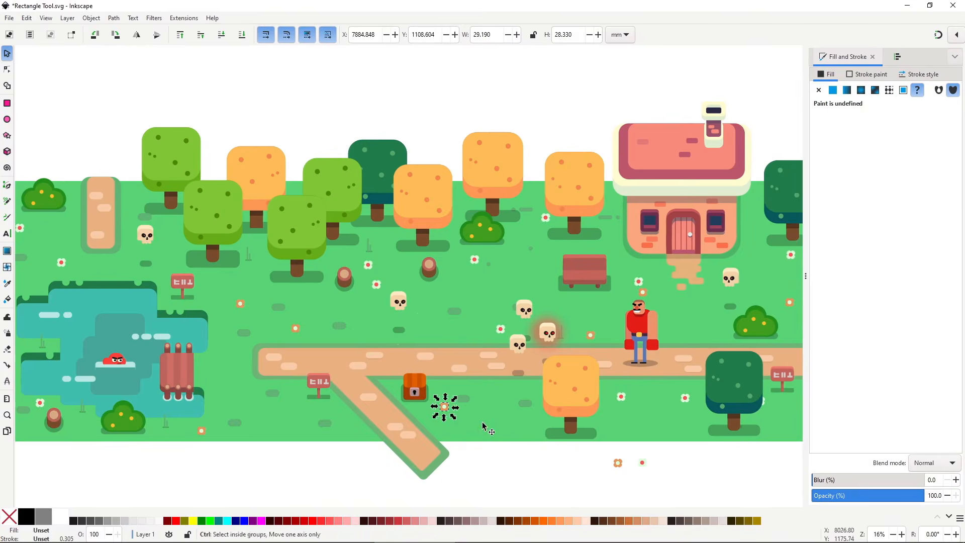
pyautogui.moveTo(350, 329); pyautogui.dragTo(419, 336)
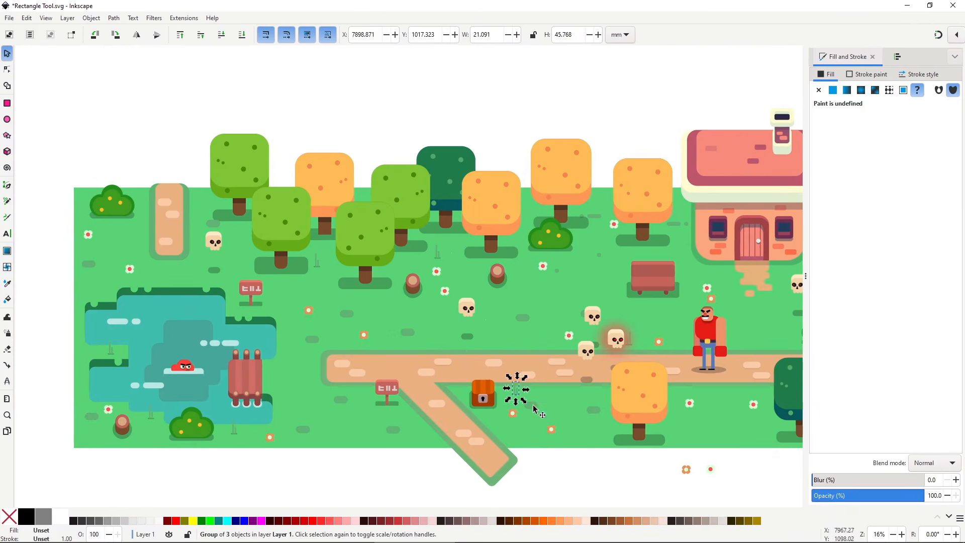
pyautogui.hscroll(5, 727, 300)
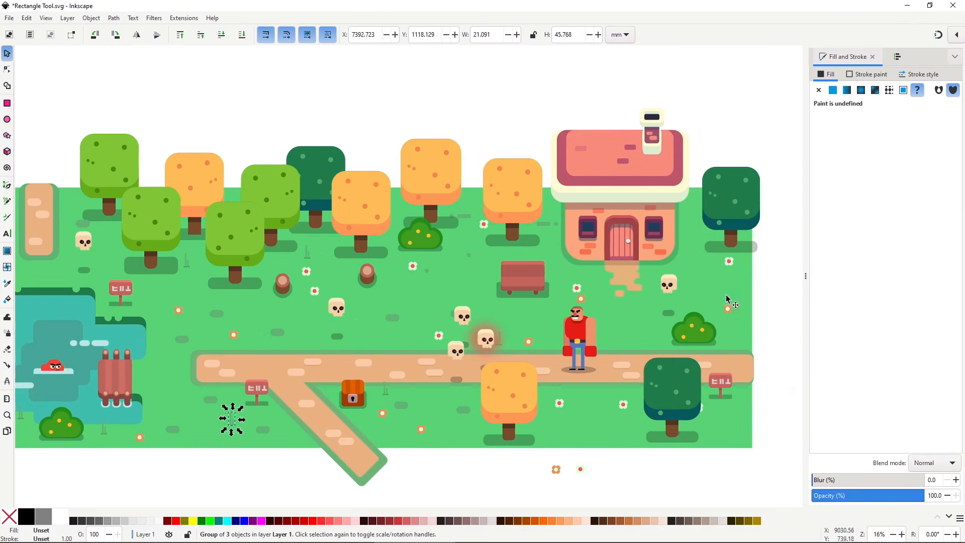
pyautogui.click(544, 224)
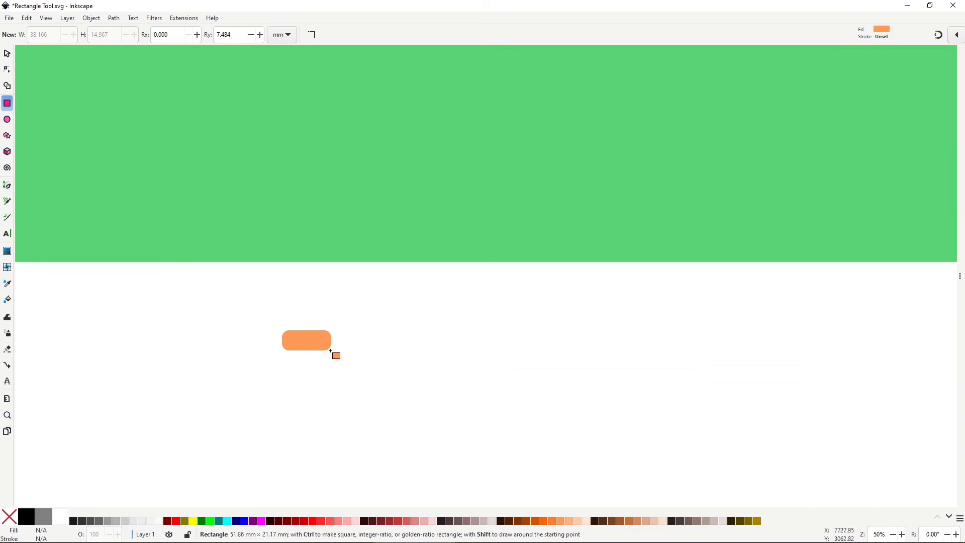
# - Draw a long orange rounded rectangle and a small one about 15 mm wide beside it, adjusting their height and corner rounding
pyautogui.moveTo(334, 353); pyautogui.dragTo(329, 357)
pyautogui.press('s')
pyautogui.scroll(3, 366, 342)
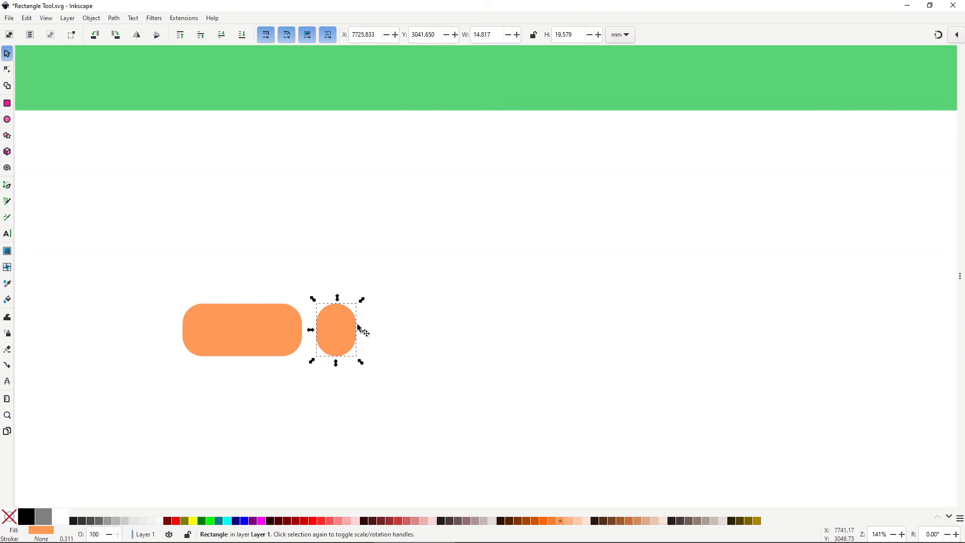
pyautogui.press('n')
pyautogui.press('s')
# - Select both rounded rectangles and set their fill to a darker shade of the meadow green
pyautogui.hotkey('ctrl', 'a')
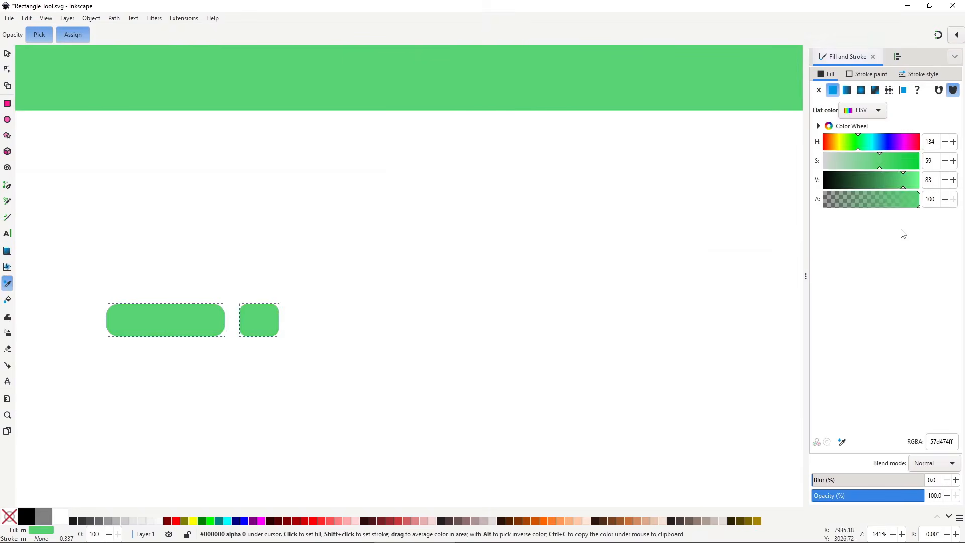
pyautogui.click(882, 183)
pyautogui.click(346, 342)
# - Shape a red flower petal about 11 mm high from overlapping rounded rectangles and move it against the red circle
pyautogui.scroll(3, 345, 342)
pyautogui.press('n')
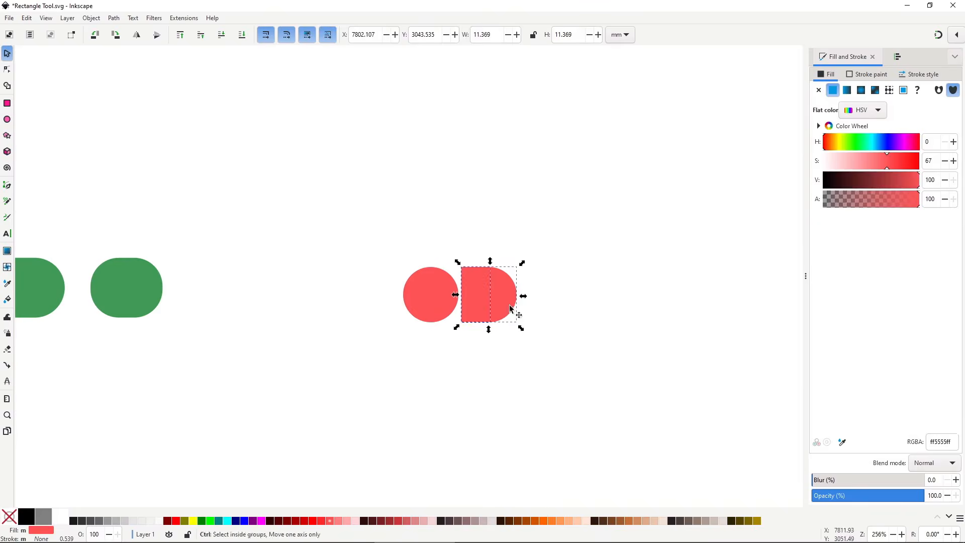
pyautogui.moveTo(488, 302); pyautogui.dragTo(474, 302)
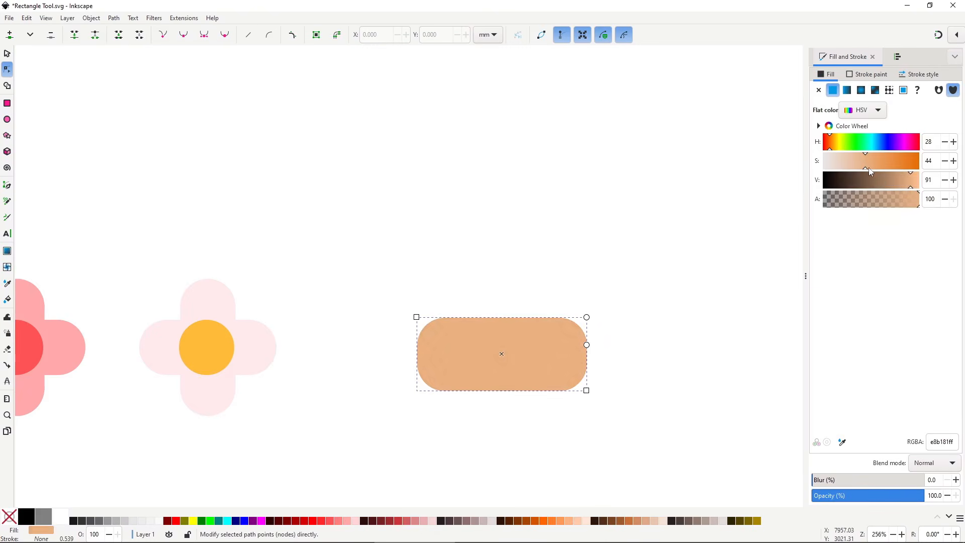
# - Darken the fill of the tan rounded rectangle beside the flowers
pyautogui.moveTo(909, 186); pyautogui.dragTo(900, 190)
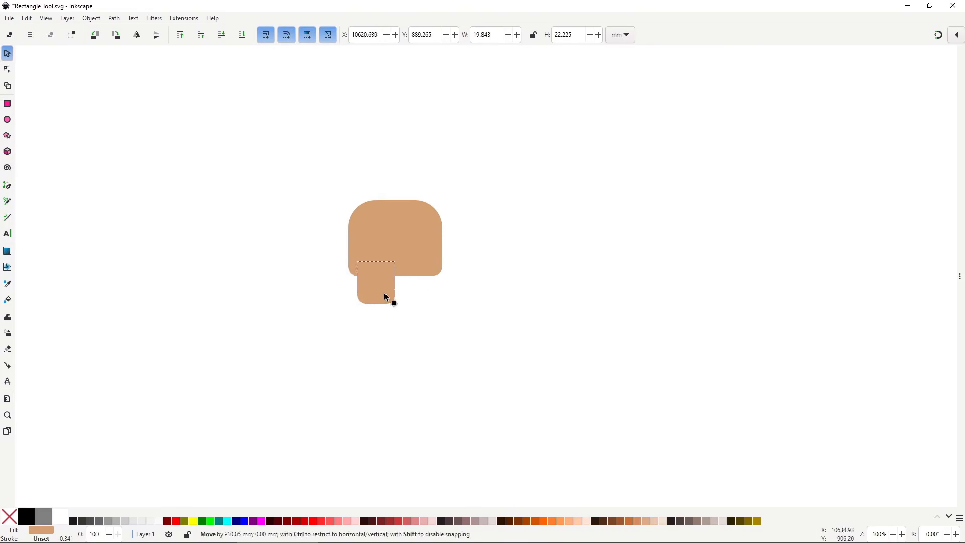
# - Position copies of the 20 × 22 mm rounded tooth along the skull's lower edge and fill all its pieces grey
pyautogui.moveTo(388, 296); pyautogui.dragTo(405, 286)
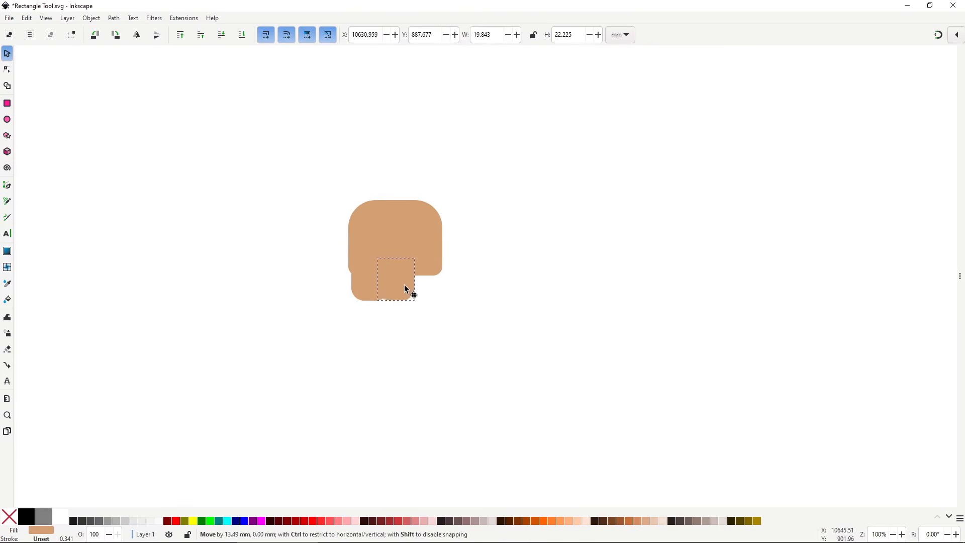
pyautogui.hotkey('ctrl', 'a')
pyautogui.click(125, 523)
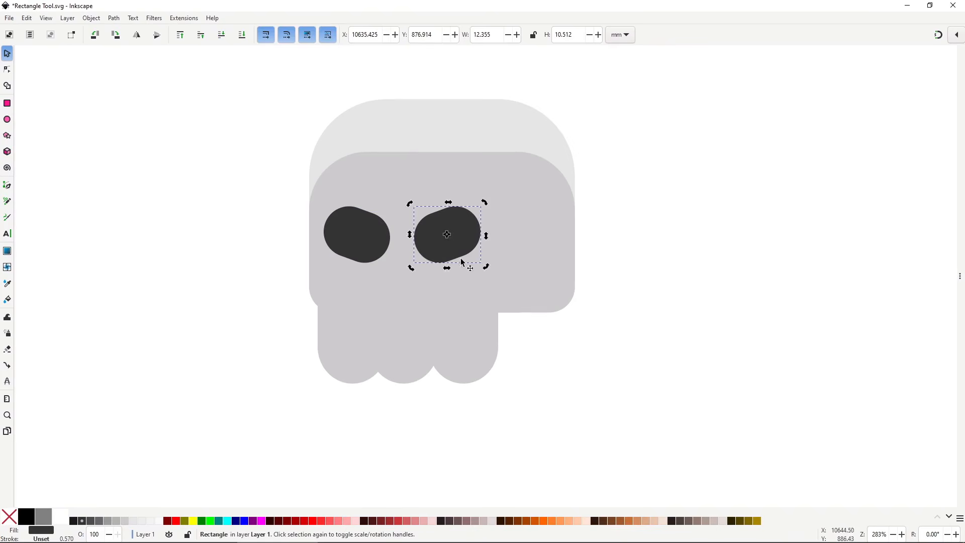
# - Draw a narrow dark rounded rectangle between the skull's eyes as its nose and deselect it
pyautogui.press('r')
pyautogui.moveTo(393, 256); pyautogui.dragTo(411, 296)
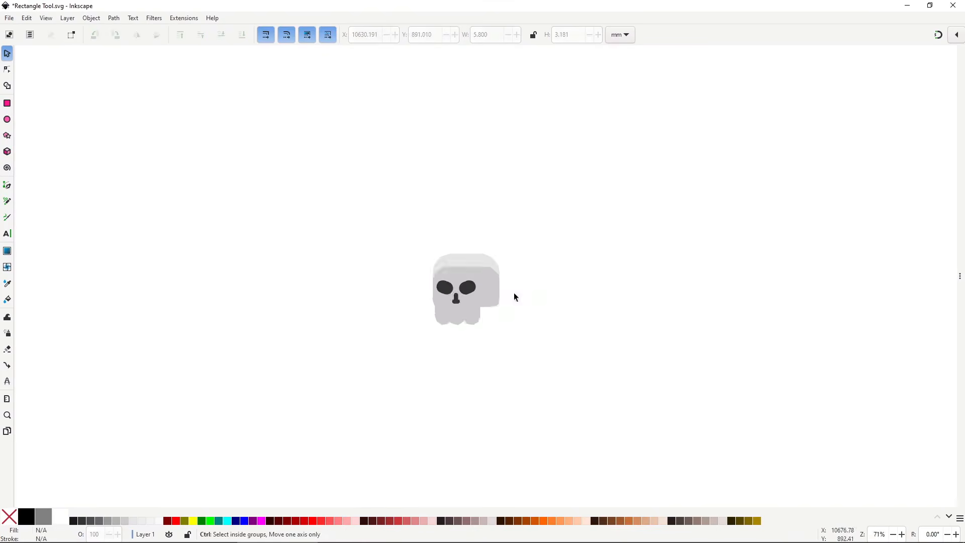
pyautogui.click(505, 297)
# - Shift the skull's three tooth rectangles slightly upward and deselect them
pyautogui.scroll(5, 506, 296)
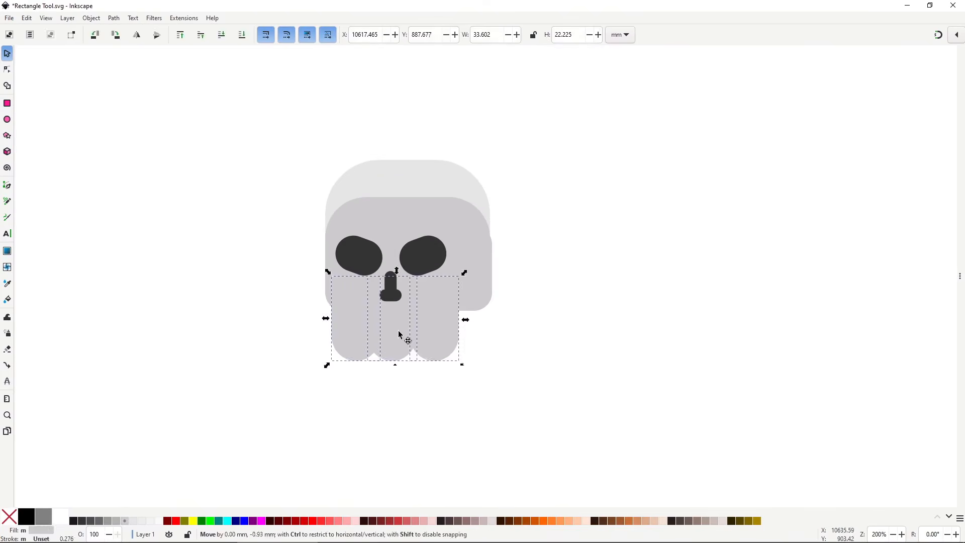
pyautogui.click(514, 318)
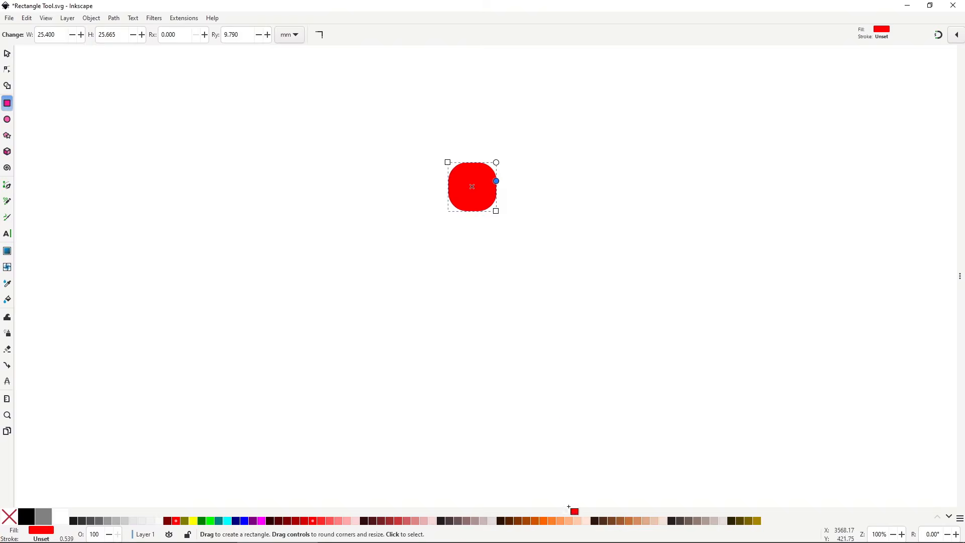
# - Fill the rounded head light orange and arrange the larger torso beneath it with a smaller copy at the hips
pyautogui.click(561, 521)
pyautogui.press('s')
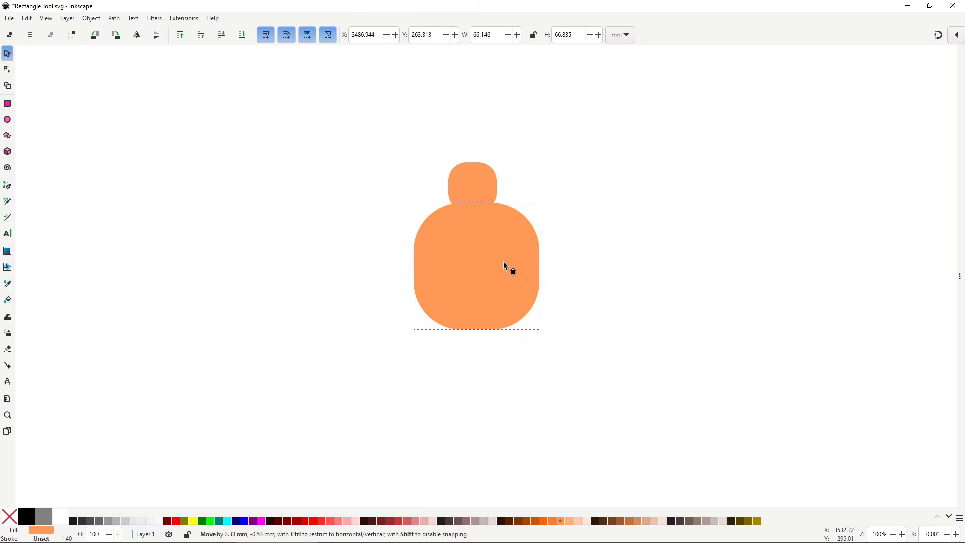
pyautogui.moveTo(502, 262); pyautogui.dragTo(478, 338)
pyautogui.hotkey('ctrl', 'd')
pyautogui.moveTo(532, 370); pyautogui.dragTo(492, 315)
# - Recolour the hip rectangle light blue and shape blue rectangles beneath the torso into trousers with two legs
pyautogui.hotkey('ctrl', 'shift', 'f')
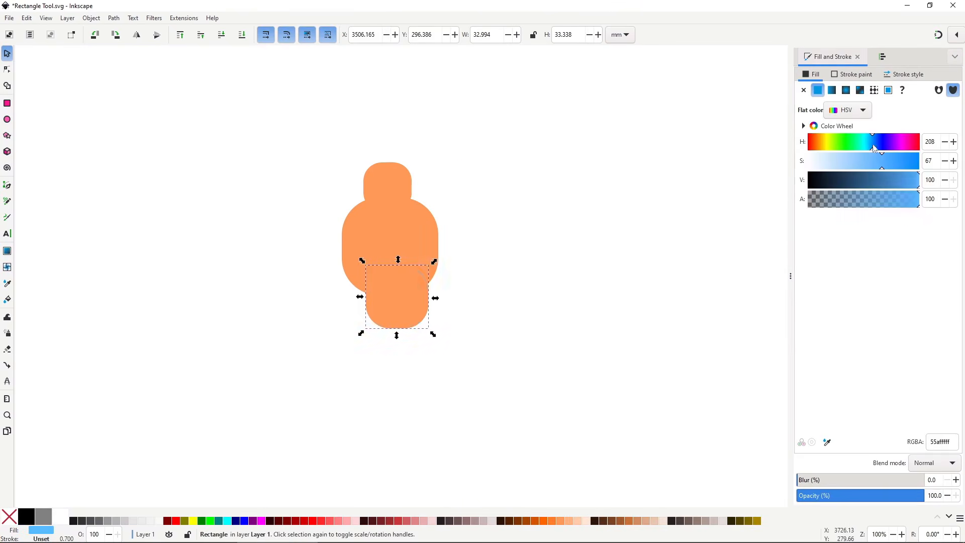
pyautogui.moveTo(431, 329); pyautogui.dragTo(411, 329)
pyautogui.moveTo(393, 337); pyautogui.dragTo(417, 356)
pyautogui.click(443, 332)
# - Deepen the torso's orange fill and form a long, narrow light orange arm with rounded ends beside it
pyautogui.click(438, 254)
pyautogui.hotkey('ctrl', 'd')
pyautogui.moveTo(437, 254); pyautogui.dragTo(468, 241)
pyautogui.moveTo(905, 167); pyautogui.dragTo(919, 167)
pyautogui.moveTo(470, 239); pyautogui.dragTo(429, 248)
pyautogui.press('n')
pyautogui.moveTo(445, 287); pyautogui.dragTo(444, 320)
# - Duplicate the arm to the torso's other side, place the copy behind it and darken its fill
pyautogui.press('s')
pyautogui.hotkey('ctrl', 'd')
pyautogui.moveTo(431, 261); pyautogui.dragTo(340, 261)
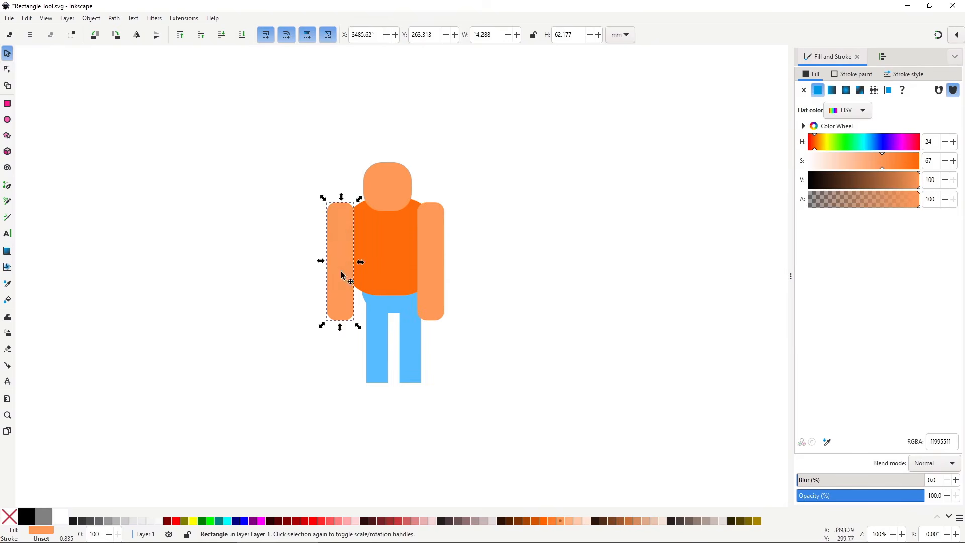
pyautogui.press('n')
pyautogui.moveTo(918, 180); pyautogui.dragTo(884, 179)
pyautogui.press('s')
# - Set the torso's fill hue to 13 for a red-orange shirt and fine-tune the positions of the arms and head
pyautogui.click(382, 251)
pyautogui.moveTo(815, 141); pyautogui.dragTo(809, 142)
pyautogui.press('Right')
pyautogui.press('Right')
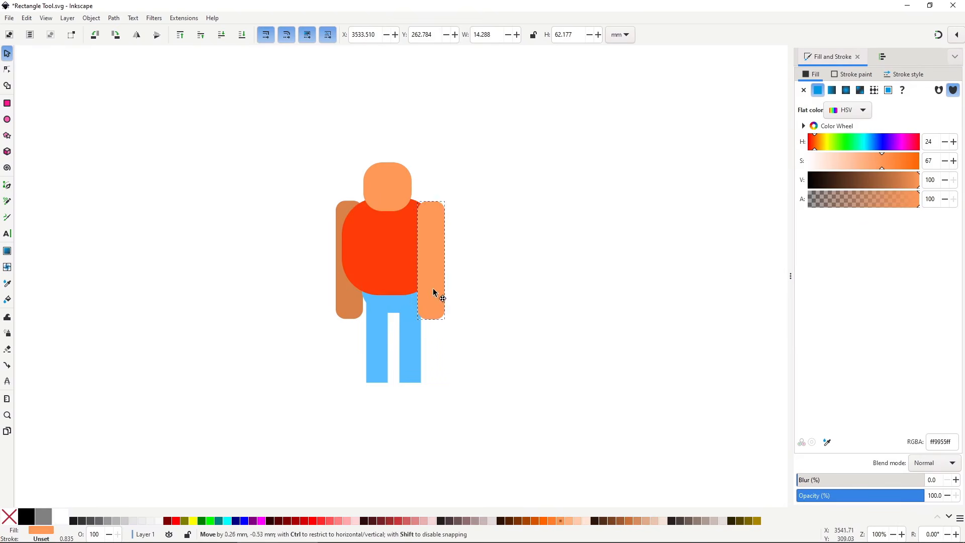
pyautogui.click(413, 194)
pyautogui.press('Escape')
# - Draw a red-orange rounded glove about 20 × 17 mm at the end of one arm and place a duplicate on the other
pyautogui.press('r')
pyautogui.moveTo(330, 306)
pyautogui.mouseDown()
pyautogui.moveTo(367, 337)
pyautogui.moveTo(432, 322)
pyautogui.mouseUp()
pyautogui.press('s')
pyautogui.hotkey('ctrl', 'd')
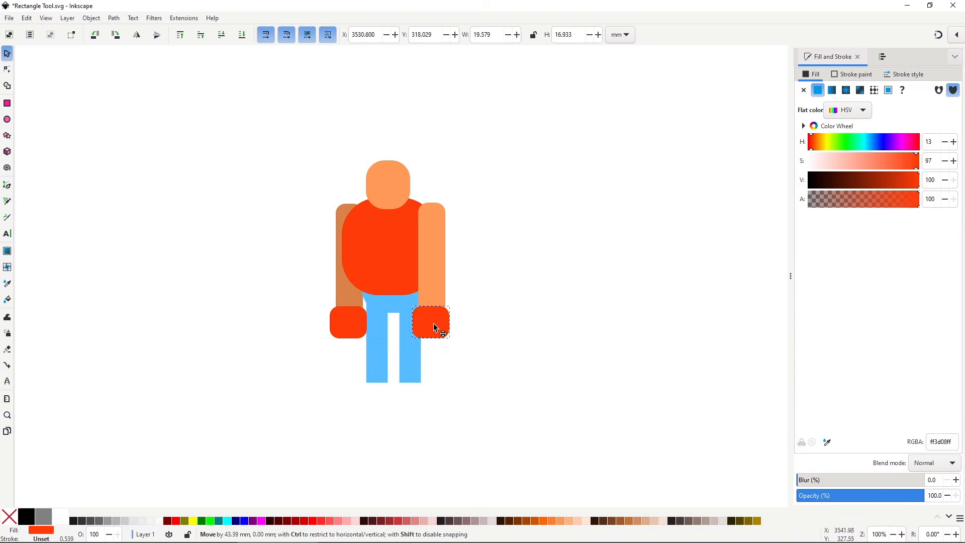
# - Draw a black rectangle at the foot of the legs as a shoe and duplicate it for the other foot
pyautogui.press('r')
pyautogui.scroll(3, 400, 377)
pyautogui.moveTo(274, 388)
pyautogui.mouseDown()
pyautogui.moveTo(377, 398)
pyautogui.moveTo(419, 391)
pyautogui.mouseUp()
pyautogui.press('s')
pyautogui.click(26, 516)
pyautogui.hotkey('ctrl', 'd')
pyautogui.press('Escape')
# - Shift the glove on the darker arm slightly upward
pyautogui.scroll(-1, 479, 348)
pyautogui.scroll(-1, 479, 348)
pyautogui.click(473, 309)
pyautogui.click(321, 312)
# - Draw two small round black eyes and a red-orange rounded nose about 5 × 8 mm between them on the head
pyautogui.scroll(2, 402, 197)
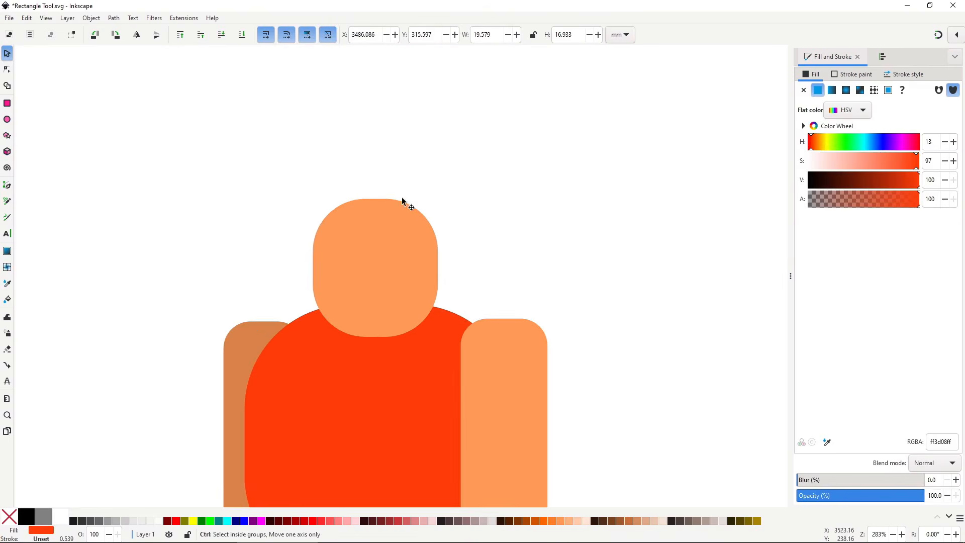
pyautogui.press('r')
pyautogui.moveTo(336, 249); pyautogui.dragTo(349, 261)
pyautogui.press('s')
pyautogui.moveTo(347, 258); pyautogui.dragTo(375, 300)
pyautogui.press('r')
pyautogui.press('s')
pyautogui.click(419, 247)
pyautogui.click(436, 230)
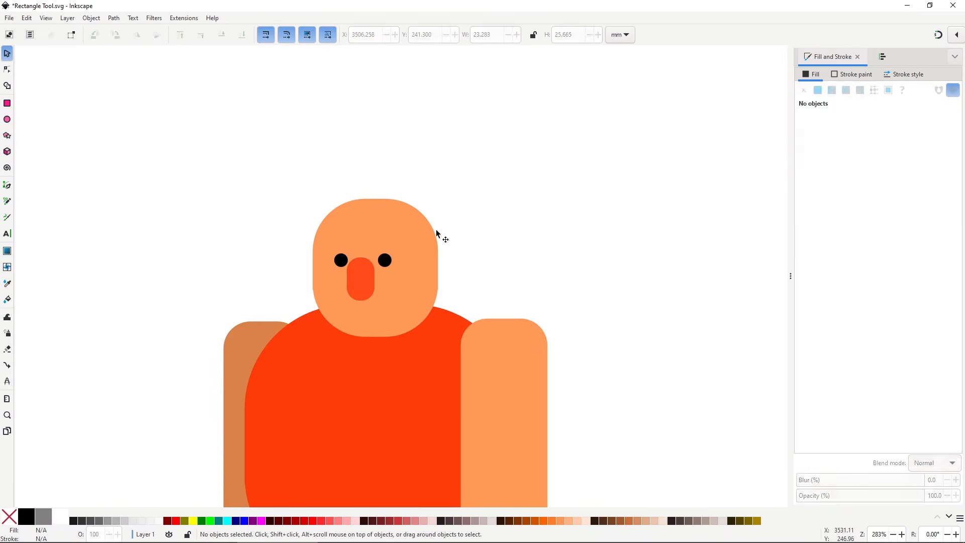
# - Add a brown copy of the head shape behind the head as a cap of hair and adjust the nose
pyautogui.click(399, 256)
pyautogui.press('d')
pyautogui.click(398, 256)
pyautogui.press('s')
pyautogui.press('pagedown')
pyautogui.moveTo(359, 289); pyautogui.dragTo(360, 290)
# - Draw a slanted black rounded bar above one eye as an angry eyebrow and mirror a copy above the other
pyautogui.scroll(2, 330, 233)
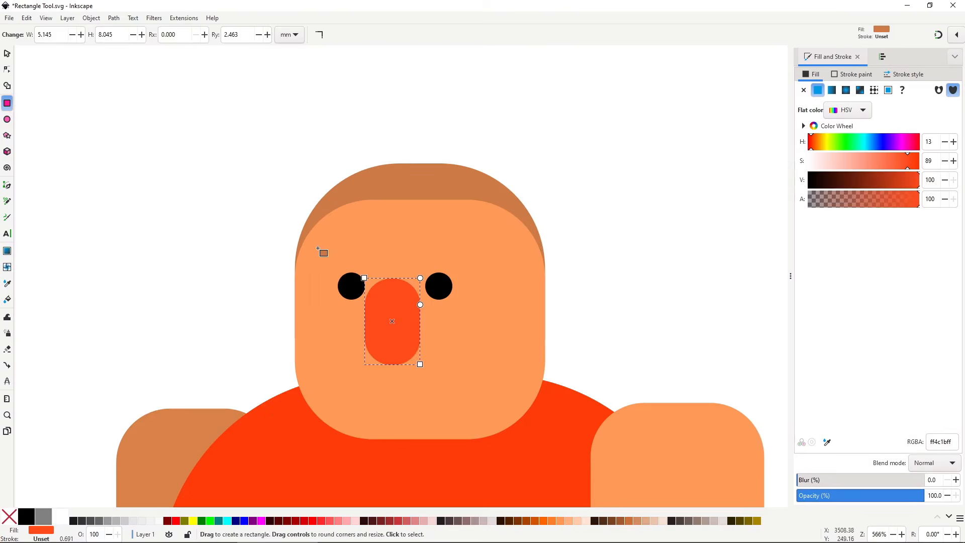
pyautogui.press('r')
pyautogui.moveTo(316, 248); pyautogui.dragTo(377, 268)
pyautogui.press('s')
pyautogui.click(347, 258)
pyautogui.moveTo(378, 248)
pyautogui.mouseDown()
pyautogui.moveTo(383, 261)
pyautogui.moveTo(442, 274)
pyautogui.mouseUp()
pyautogui.press('h')
# - Draw a wide black rounded rectangle under the nose as a moustache
pyautogui.scroll(-1, 447, 105)
pyautogui.press('r')
pyautogui.moveTo(366, 277)
pyautogui.mouseDown()
pyautogui.moveTo(476, 329)
pyautogui.moveTo(449, 296)
pyautogui.mouseUp()
pyautogui.press('s')
# - Build a white mouth below the moustache from a rounded rectangle and an upper piece about 9 × 2.2 mm
pyautogui.press('r')
pyautogui.click(917, 187)
pyautogui.press('s')
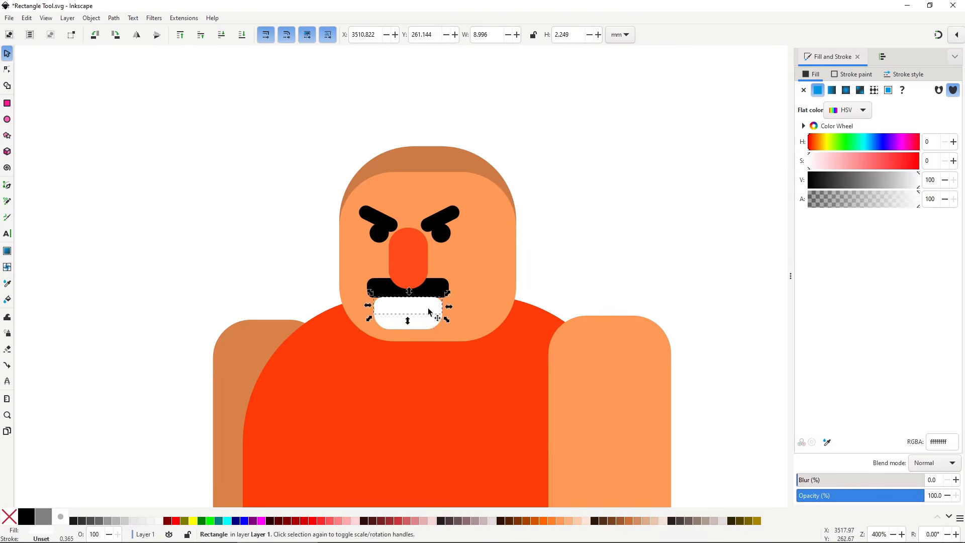
pyautogui.moveTo(437, 320); pyautogui.dragTo(425, 311)
# - Increase the corner rounding of both arms so their shoulders are fully round, and deselect everything
pyautogui.moveTo(282, 184); pyautogui.dragTo(432, 296)
pyautogui.press('Escape')
pyautogui.scroll(-4, 514, 336)
pyautogui.click(514, 338)
pyautogui.click(517, 228)
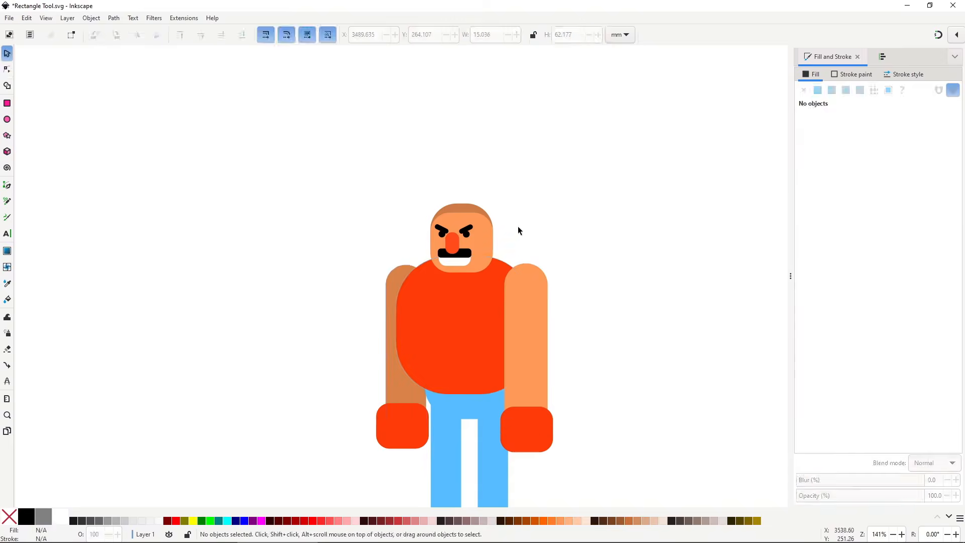
# - Add a light orange rounded ear behind the side of the head and deselect it
pyautogui.scroll(5, 502, 247)
pyautogui.click(523, 250)
pyautogui.press('Escape')
pyautogui.scroll(-5, 618, 301)
pyautogui.scroll(6, 472, 267)
pyautogui.click(472, 267)
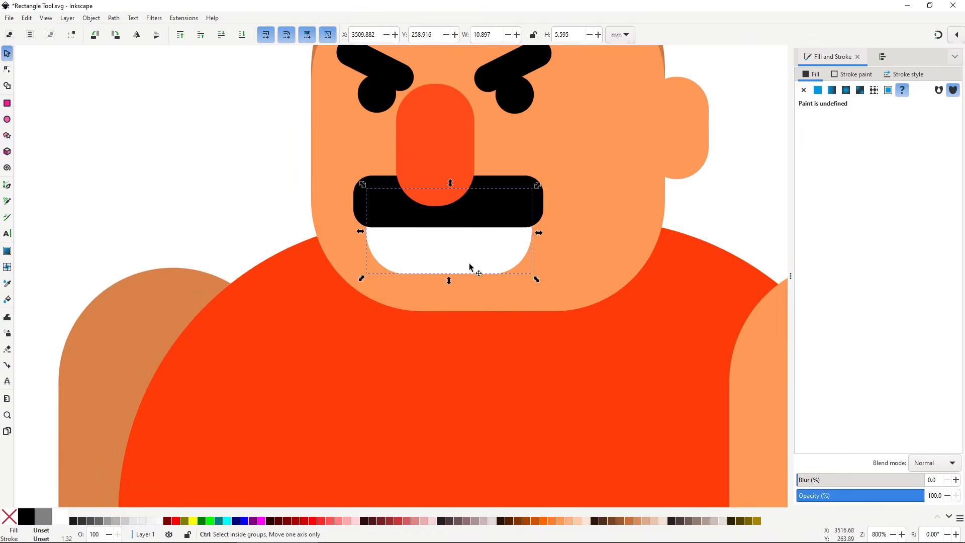
pyautogui.press('Escape')
pyautogui.scroll(-6, 582, 339)
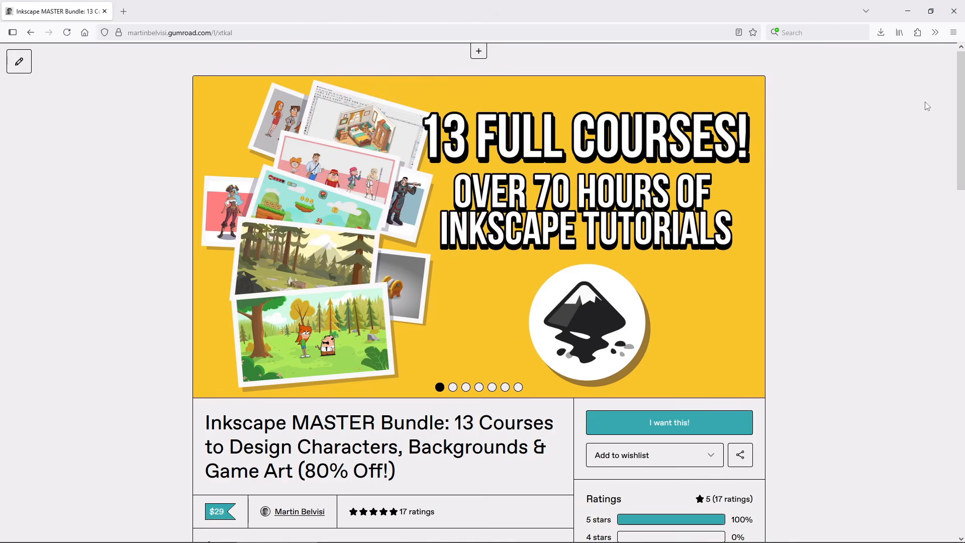
# - Switch to the web browser and look through the Inkscape MASTER Bundle page's description, course list and ratings
pyautogui.scroll(-12, 927, 106)
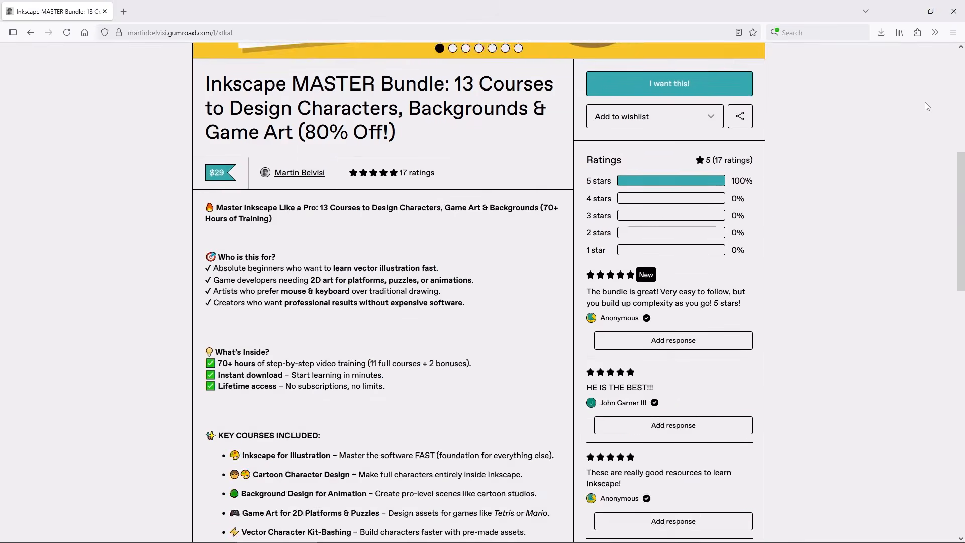
pyautogui.scroll(-10, 927, 106)
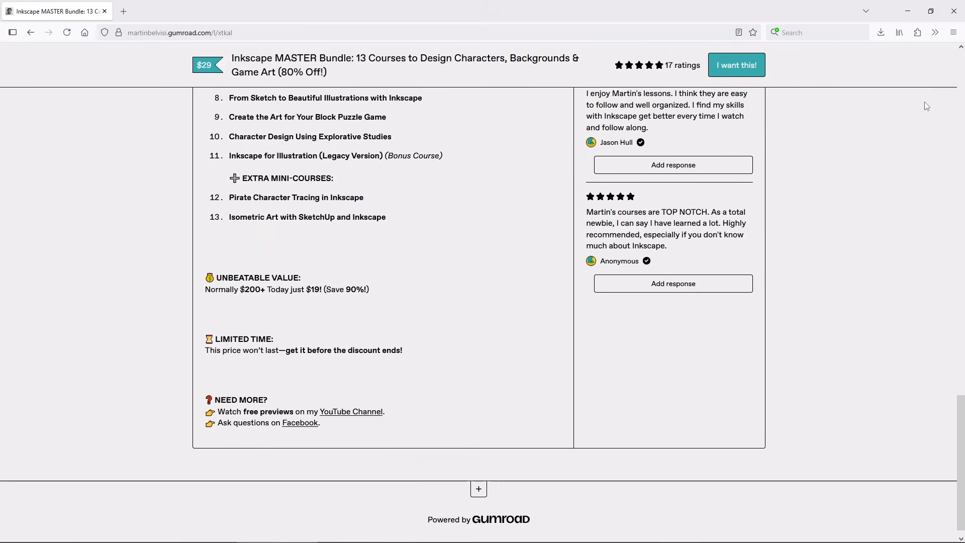
pyautogui.scroll(12, 927, 106)
pyautogui.scroll(10, 926, 106)
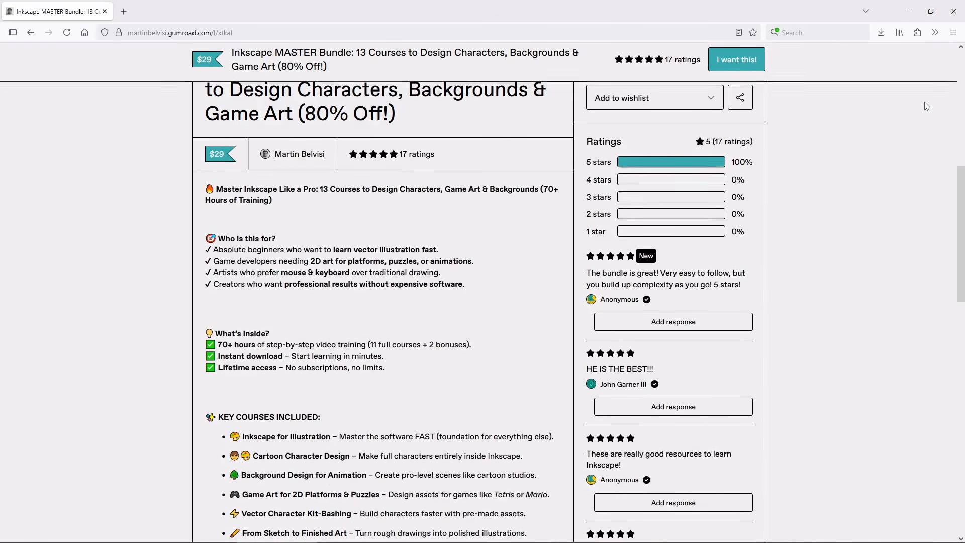